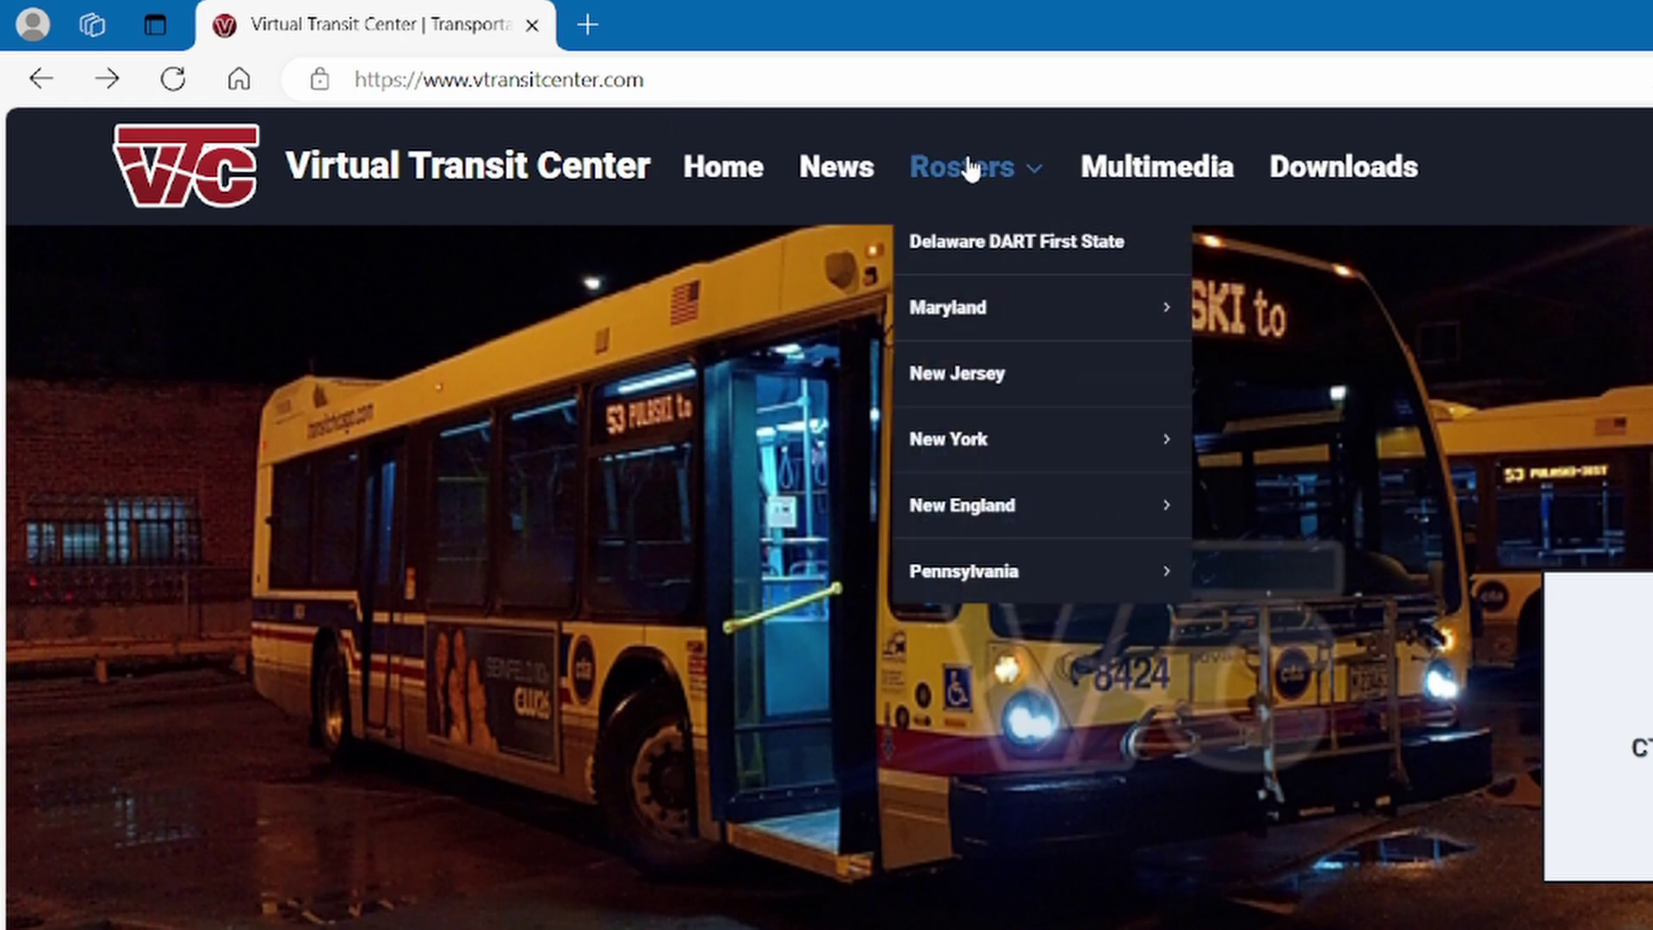
Go to the Virtual Transit Center Downloads and open the OMSI 2 Maps category.
left_click(1337, 172)
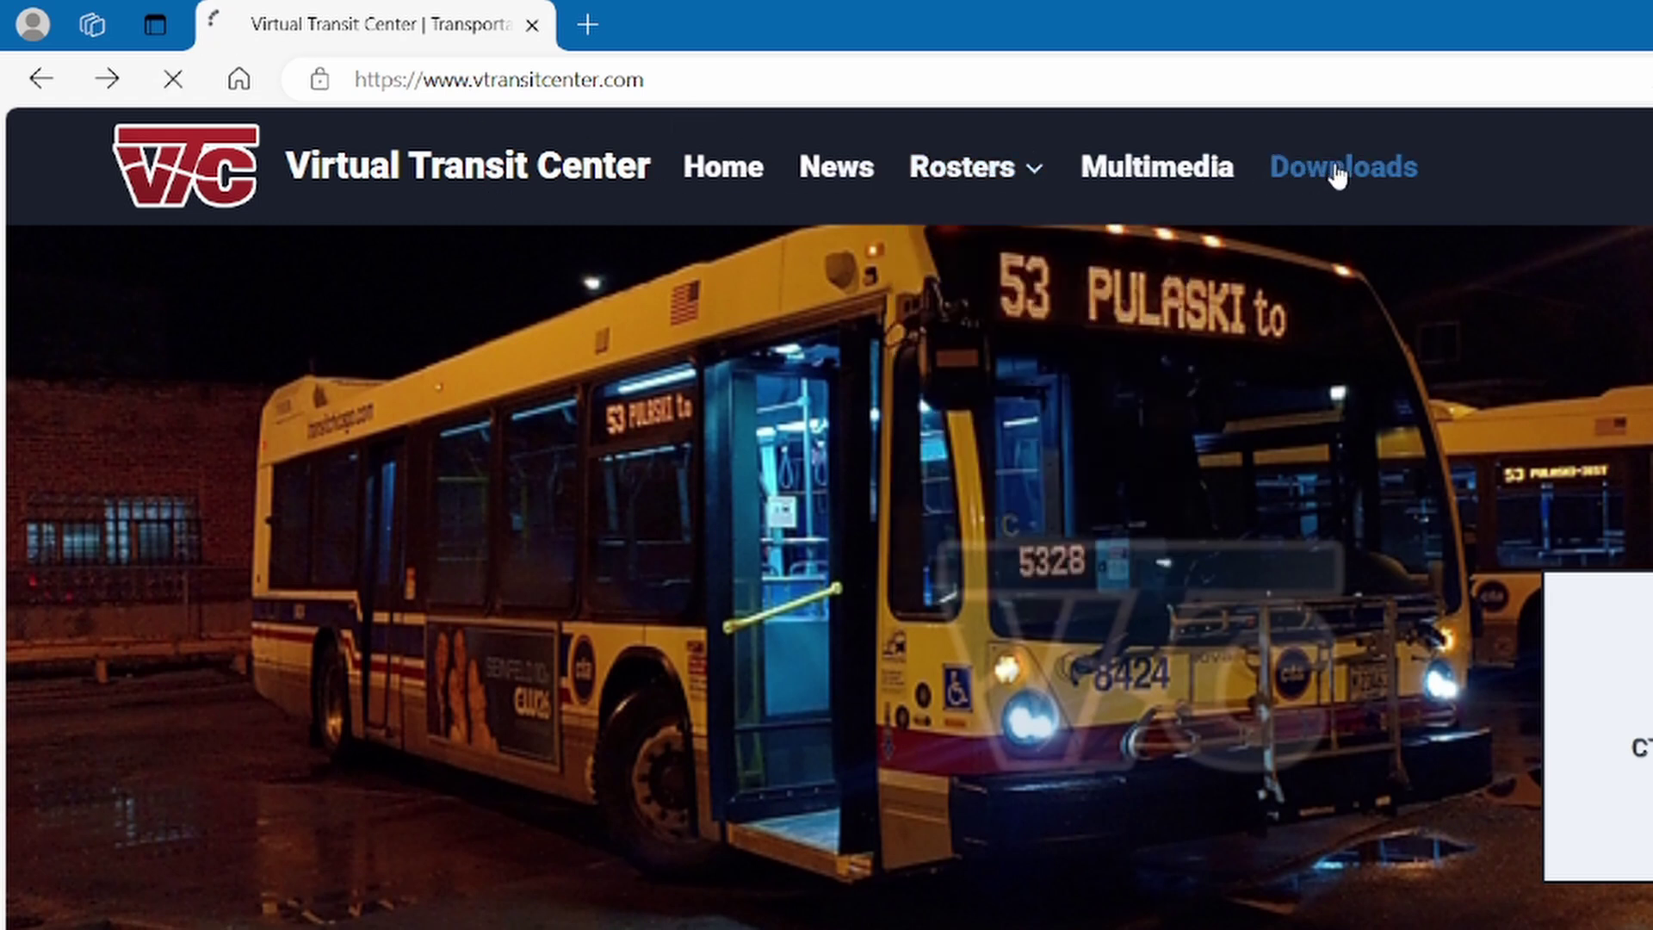
scroll(803, 657, "down", 5)
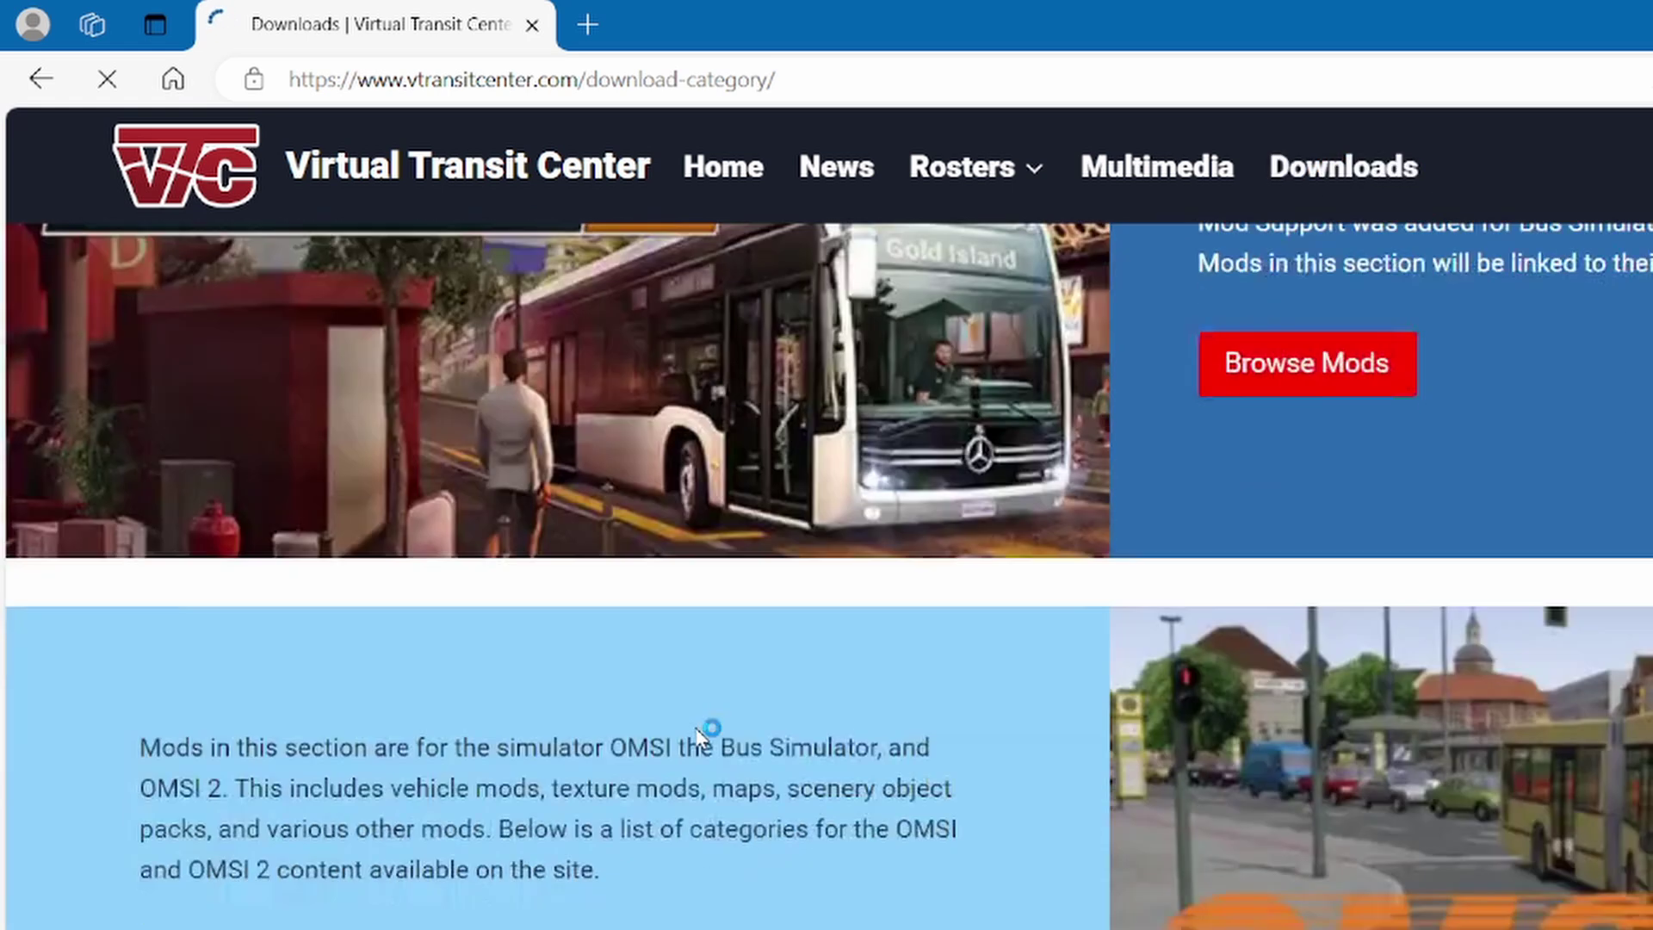
left_click(761, 708)
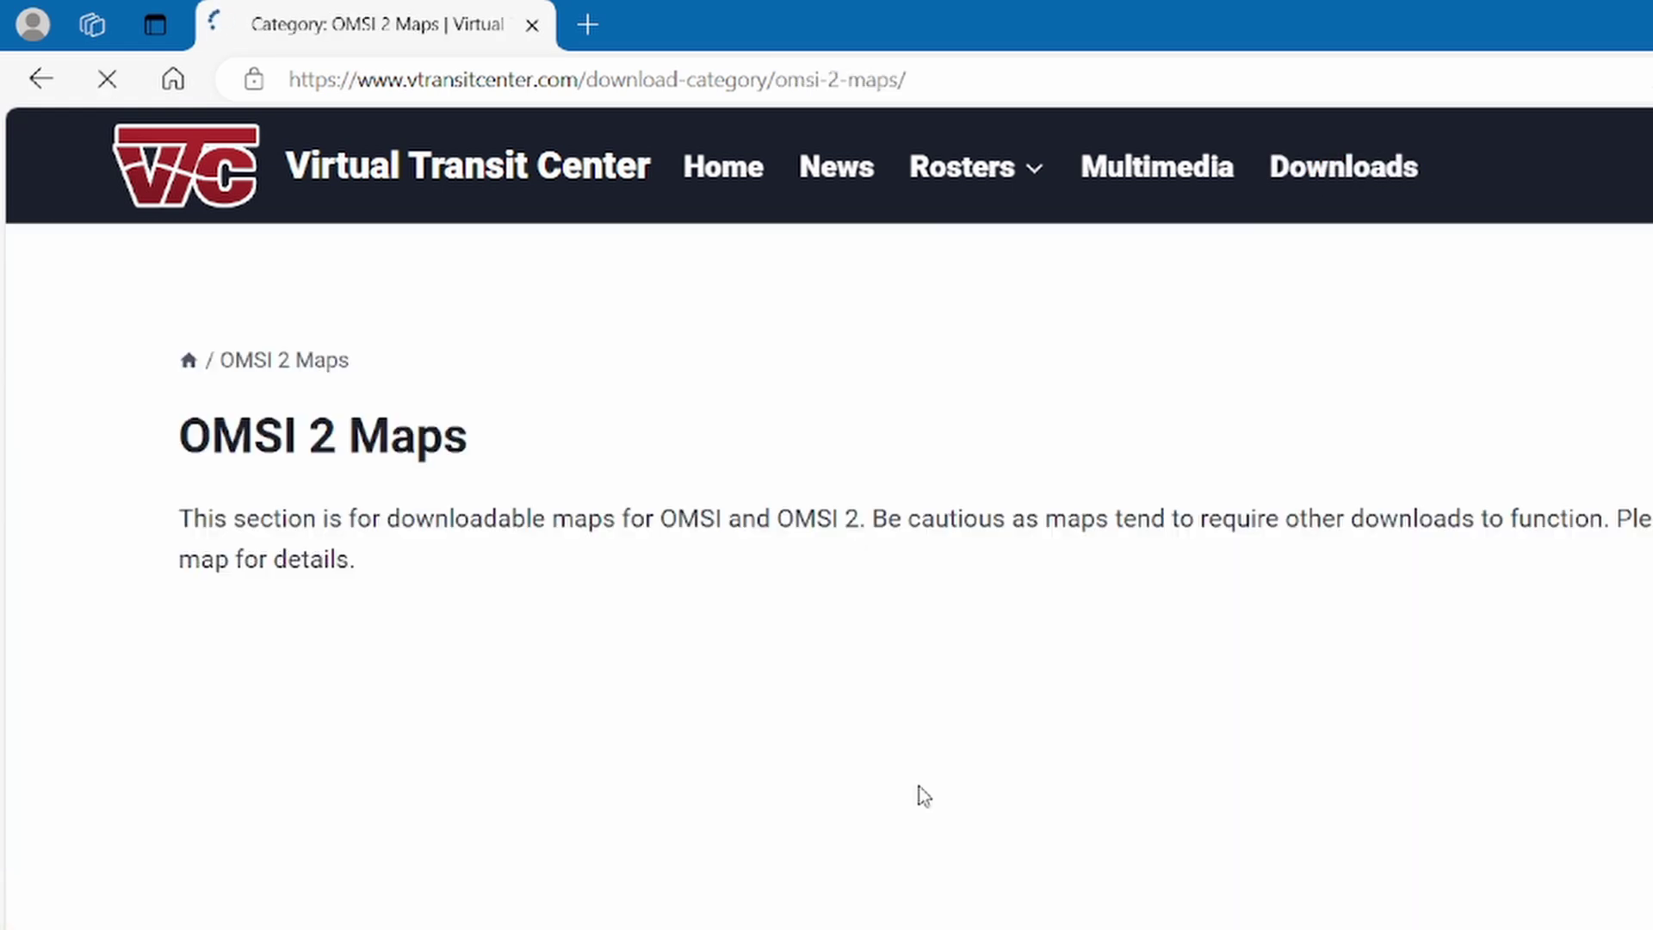
Find the Grundorf entry in the maps listing and open its download page.
scroll(916, 782, "down", 2)
scroll(920, 788, "down", 3)
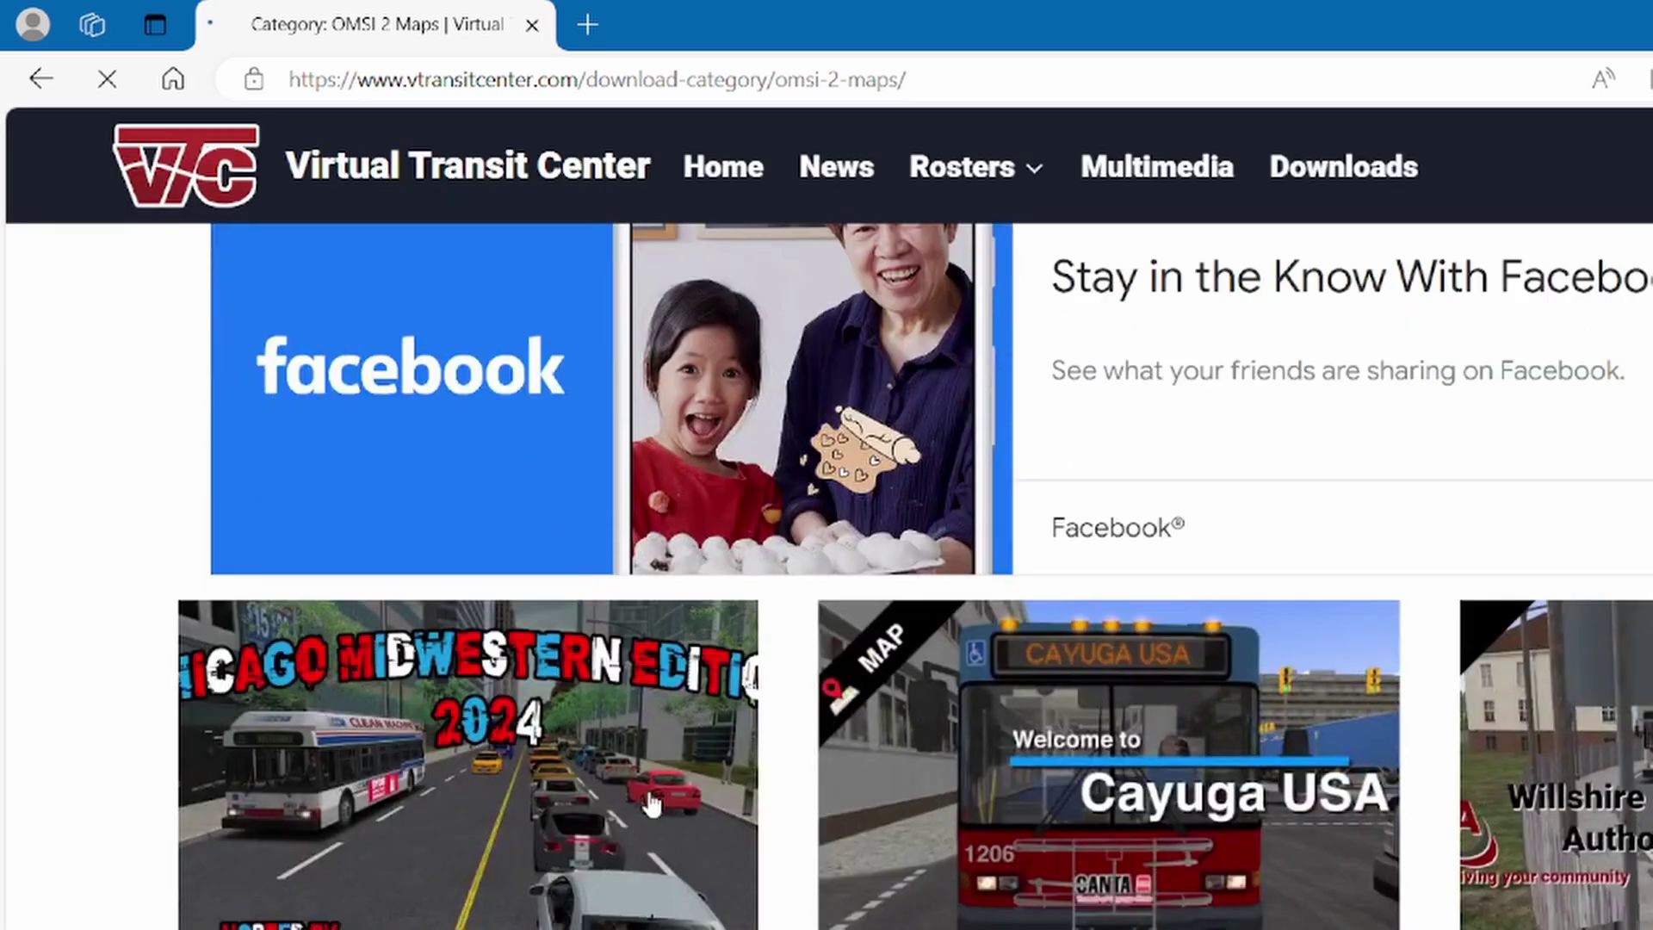
scroll(990, 787, "down", 5)
scroll(999, 783, "down", 15)
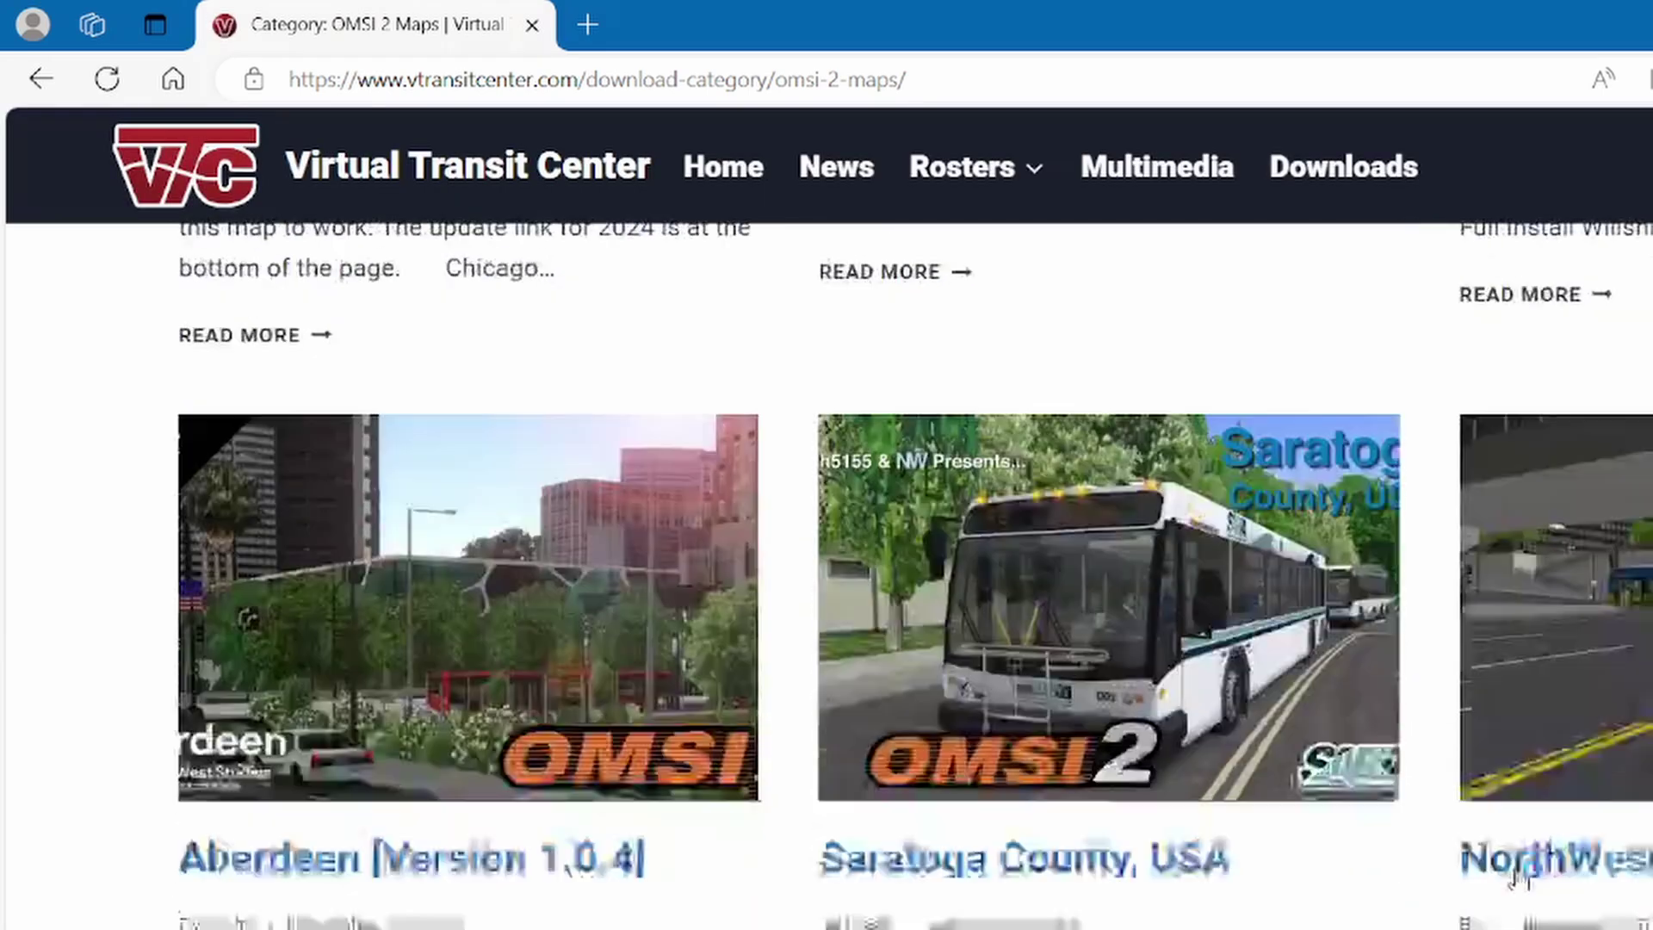
scroll(1395, 804, "down", 15)
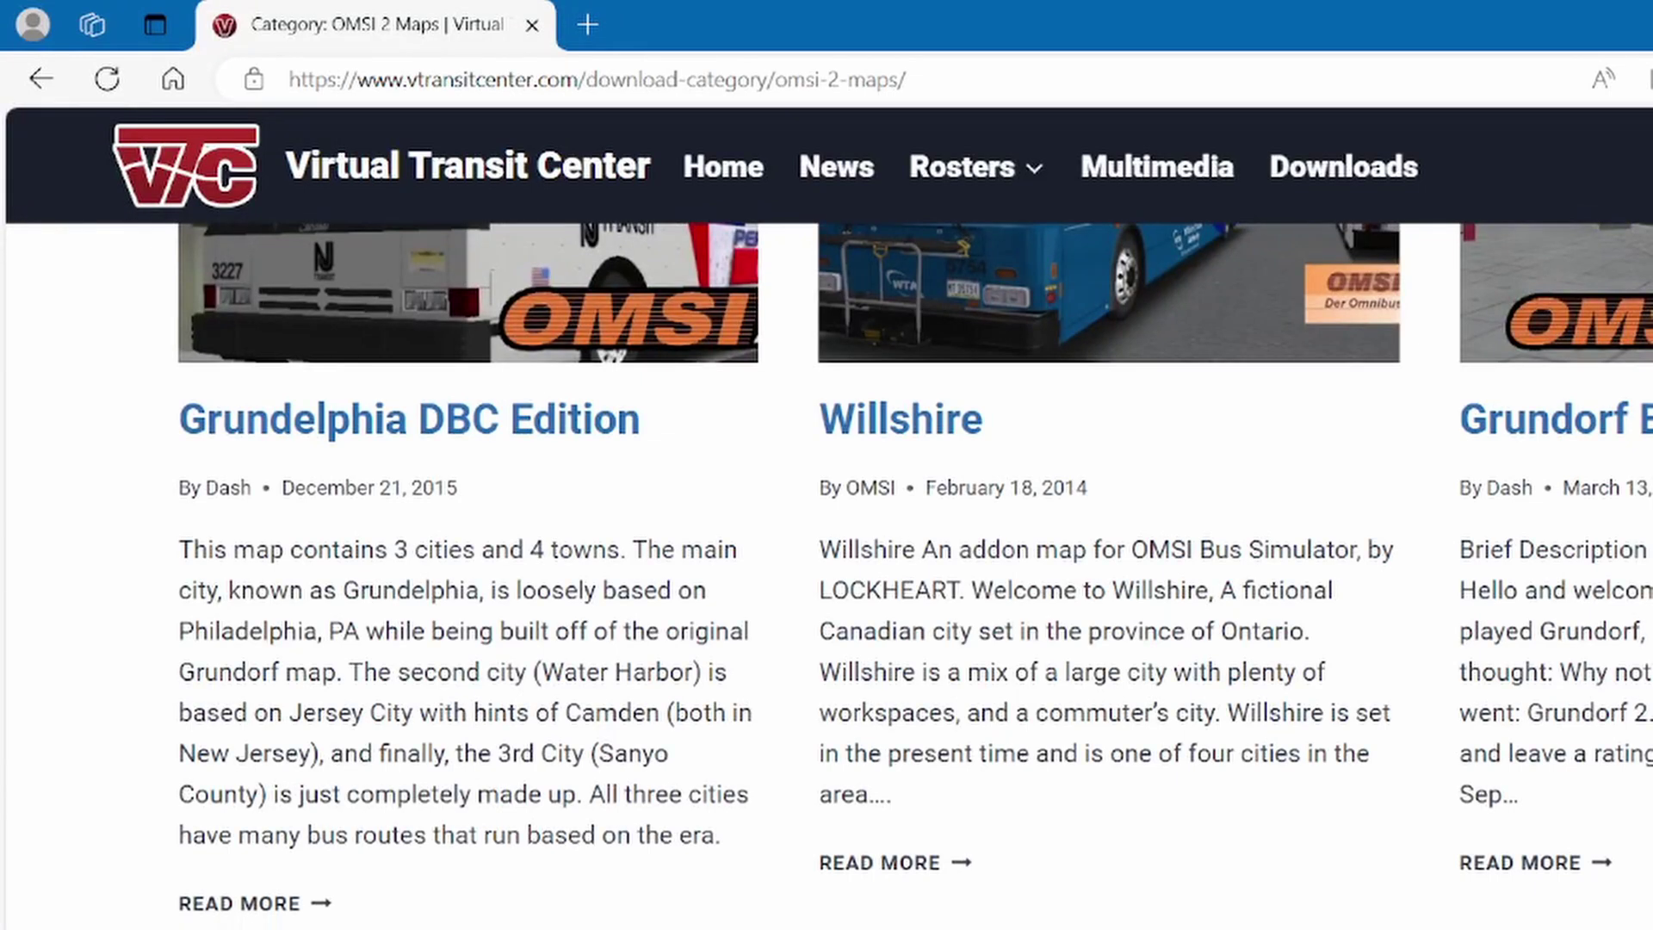
scroll(1543, 835, "up", 4)
scroll(1543, 836, "down", 8)
scroll(1543, 835, "up", 7)
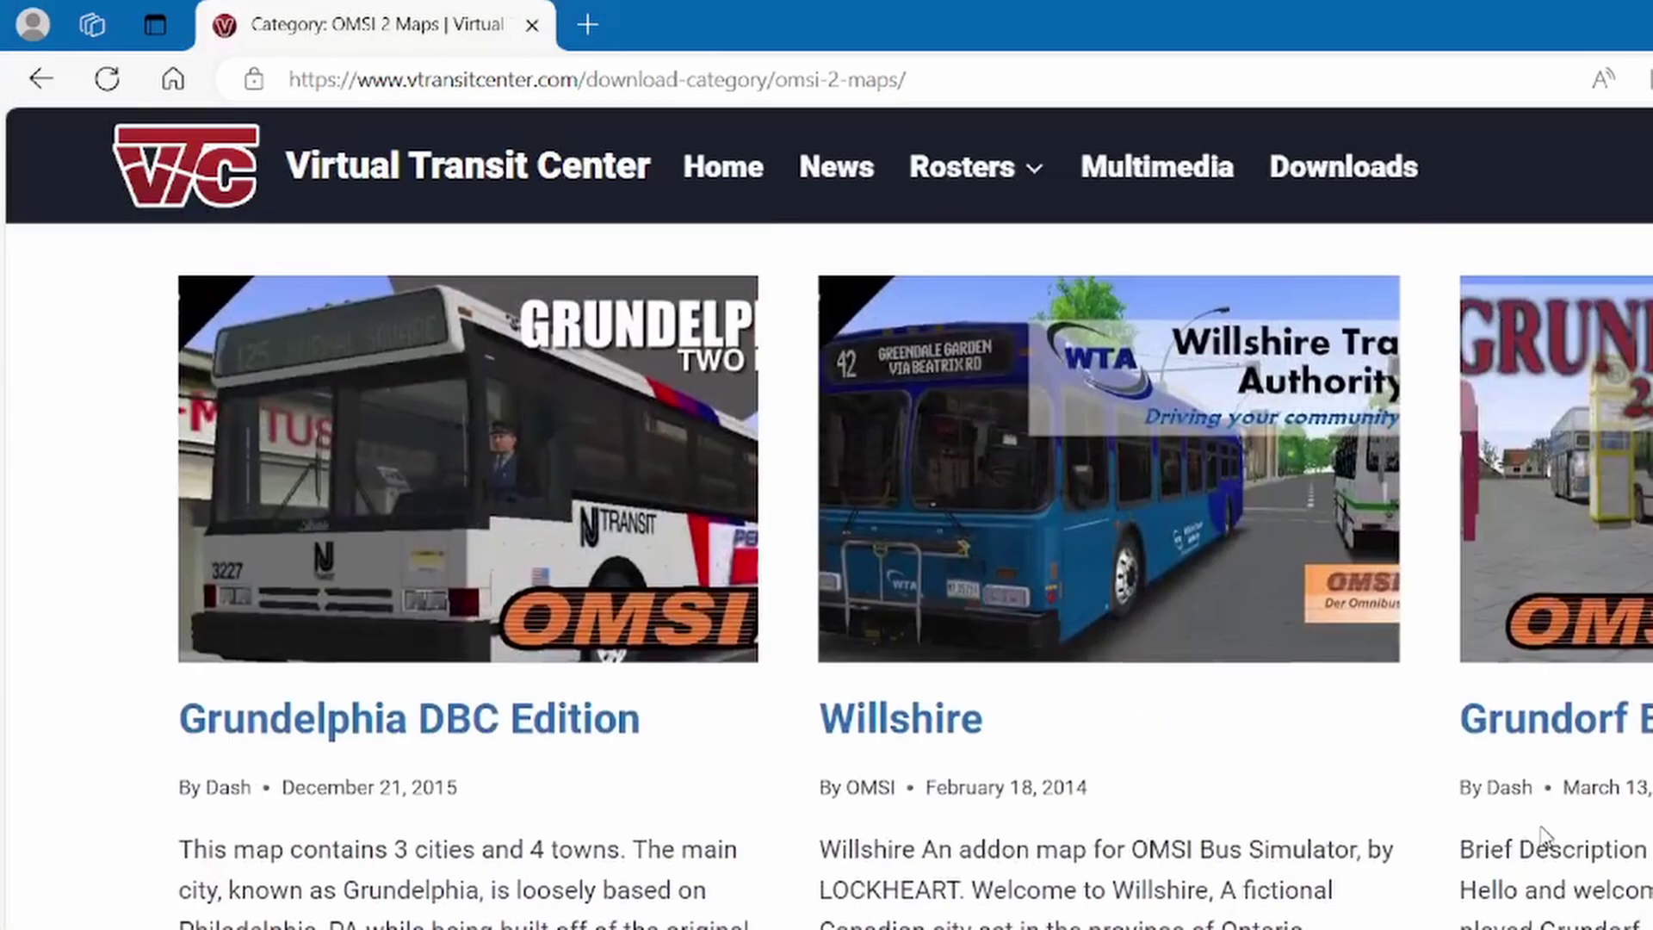
left_click(1643, 740)
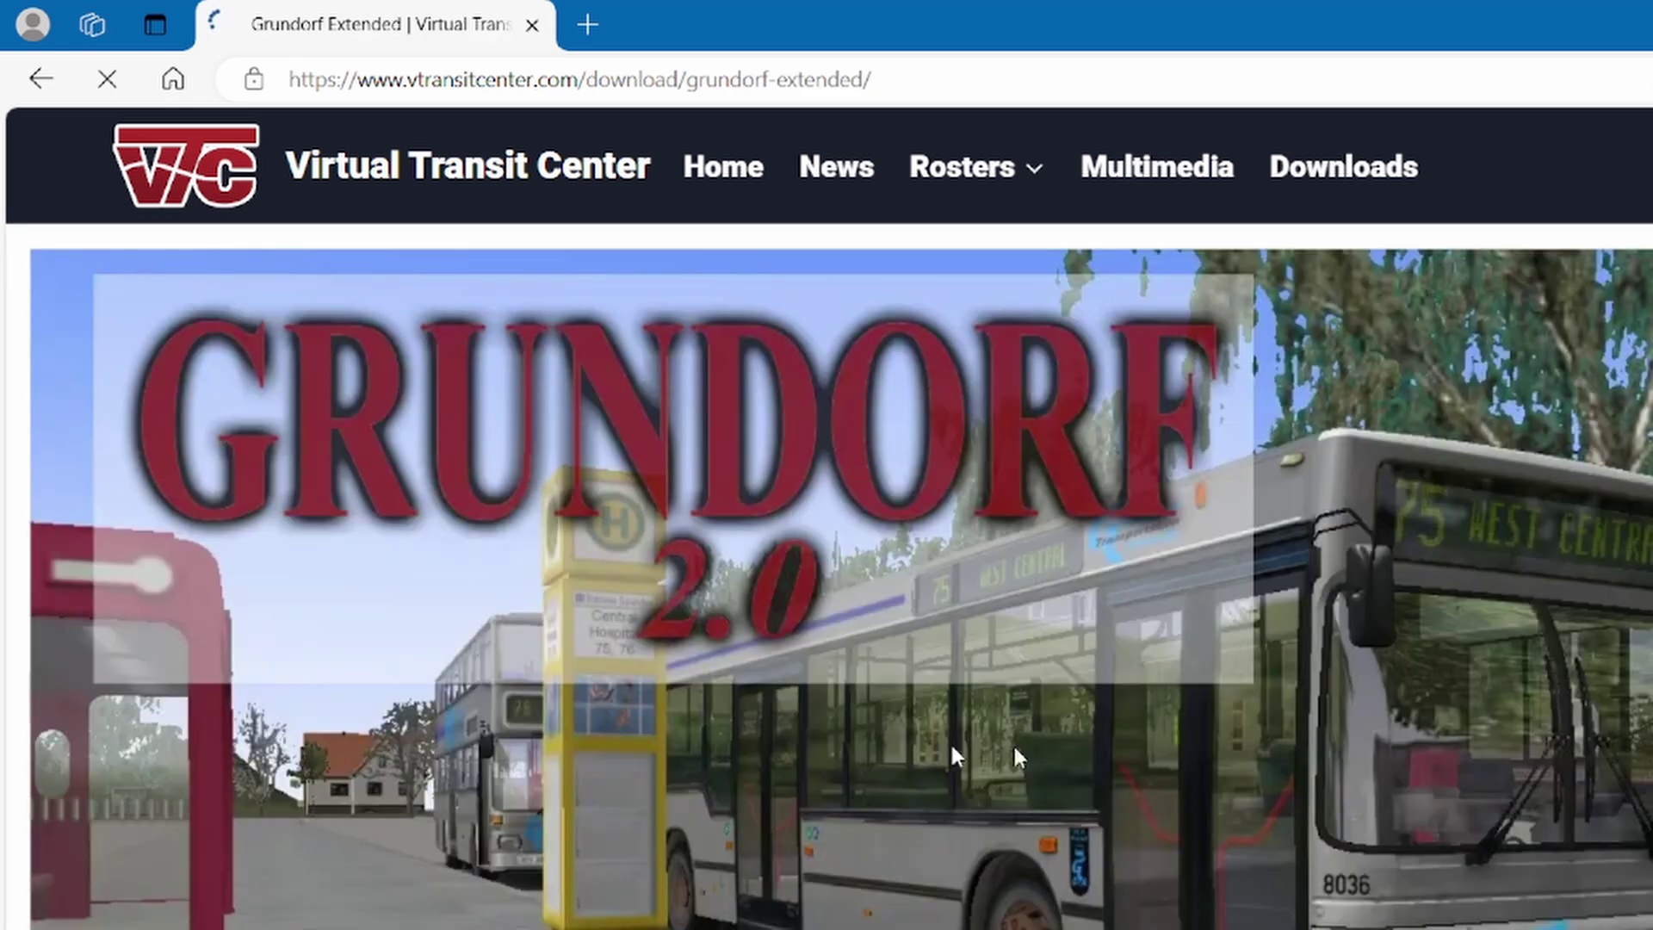
Download Grundorf Extended version 2.02 (38.71 MB) from its page.
scroll(852, 758, "down", 5)
scroll(853, 757, "down", 5)
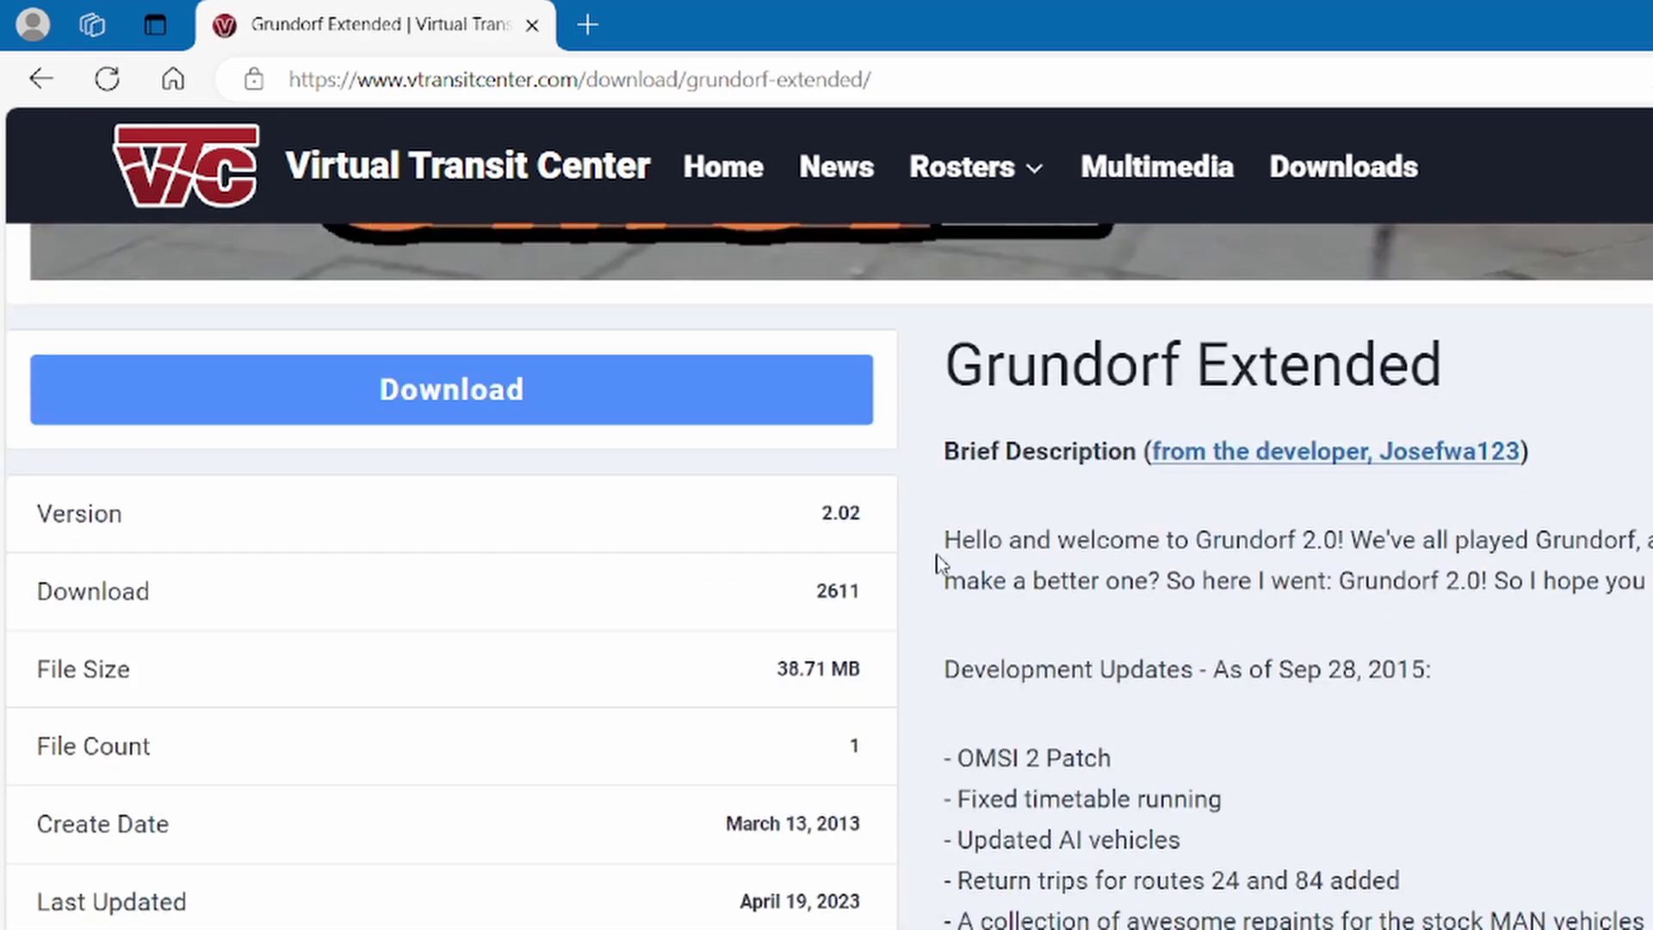
scroll(913, 573, "up", 3)
scroll(914, 572, "down", 2)
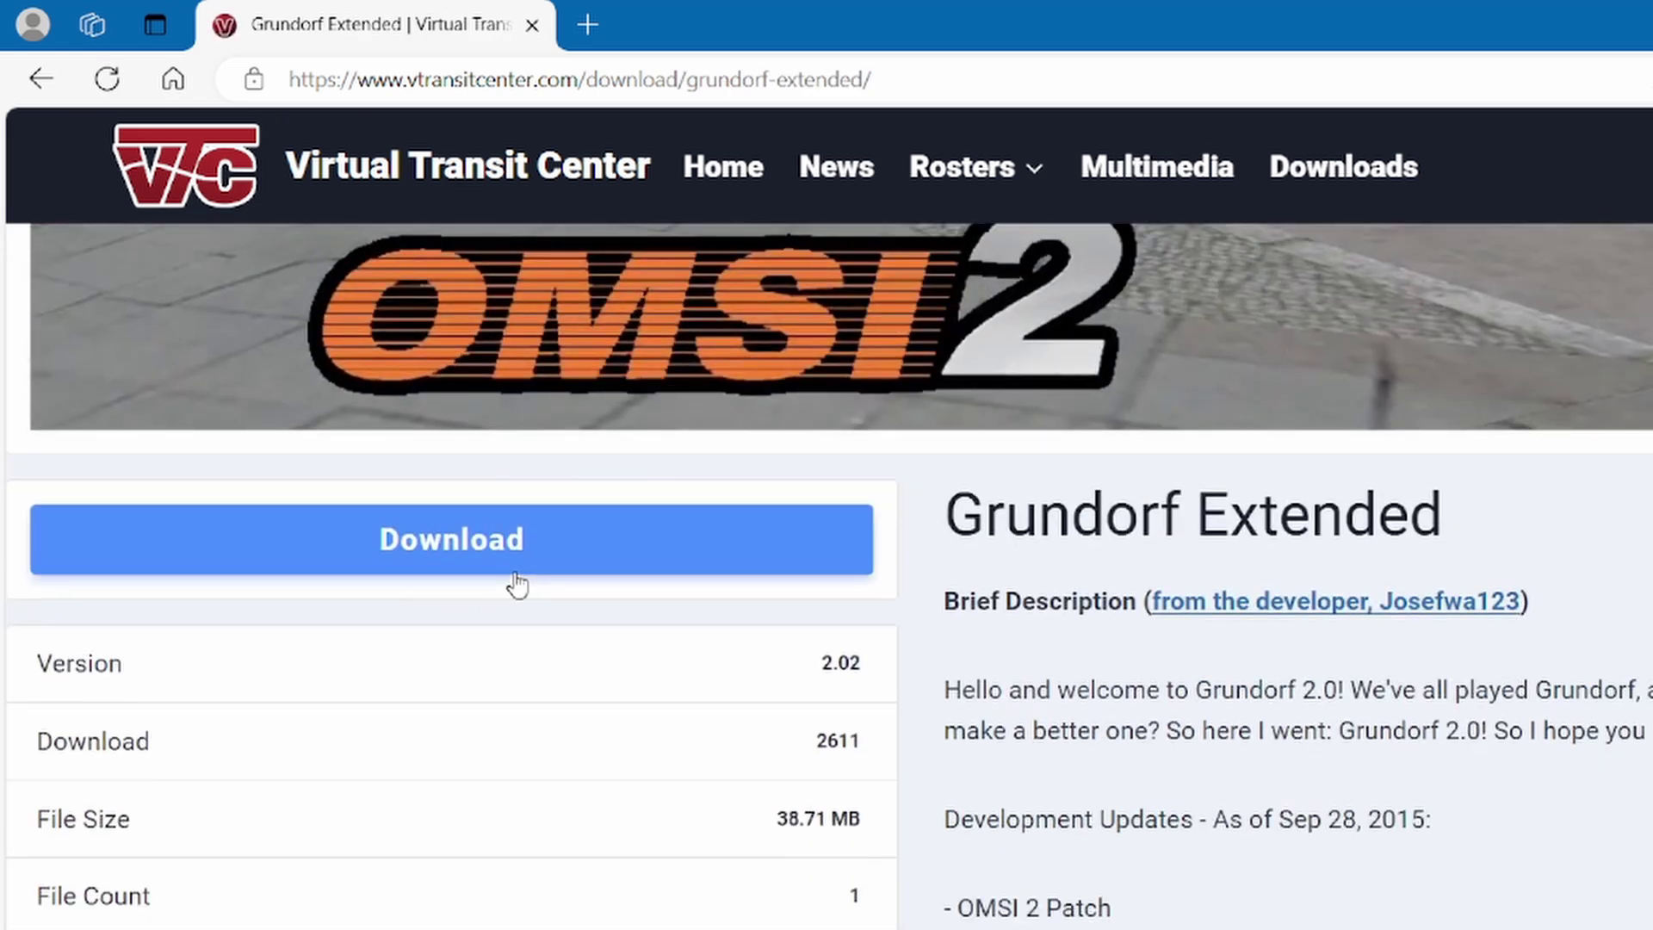
scroll(517, 585, "down", 2)
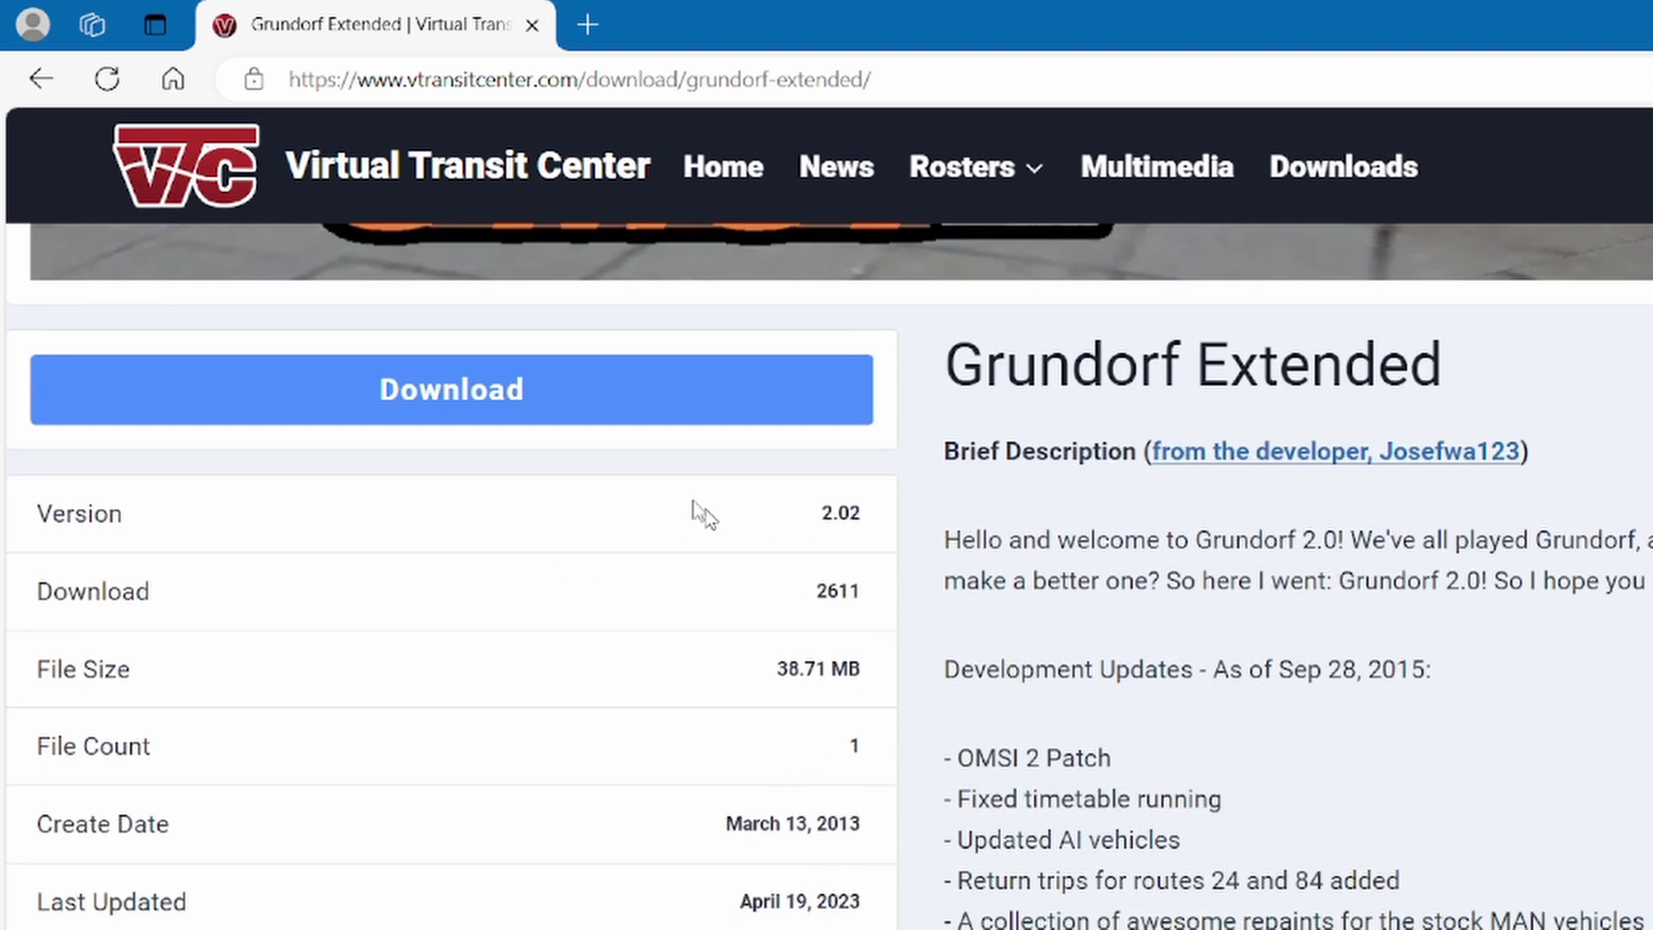
left_click(623, 405)
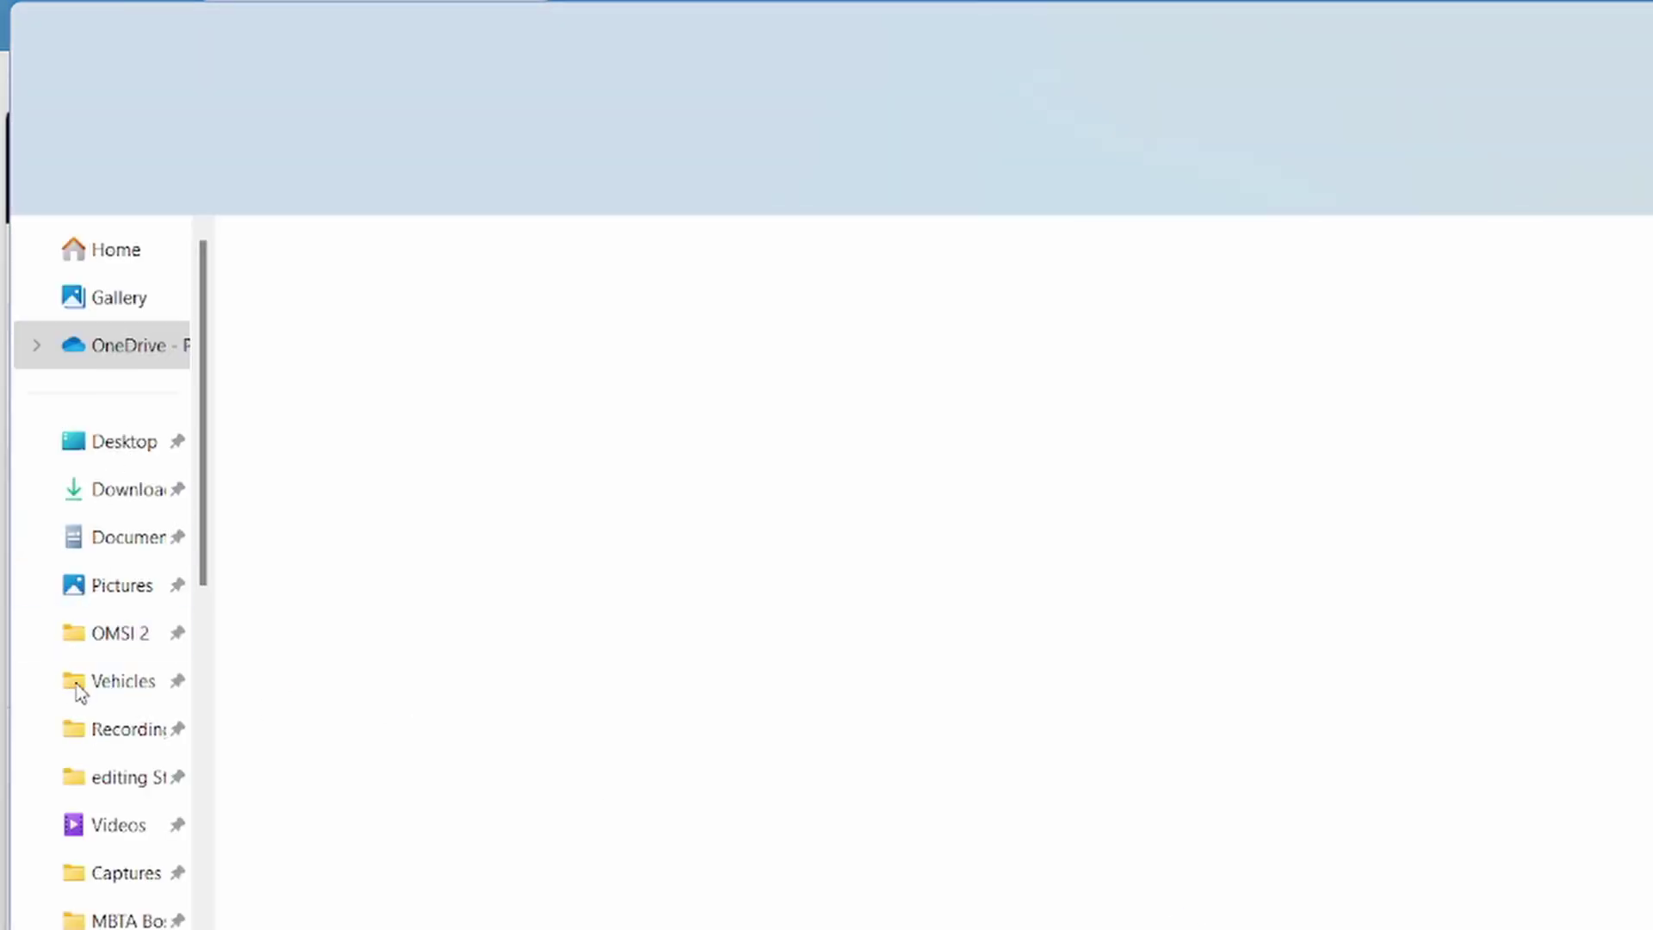
Copy Grundorf V2.02.rar from Downloads and go to the pinned OMSI 2 folder.
scroll(115, 488, "down", 1)
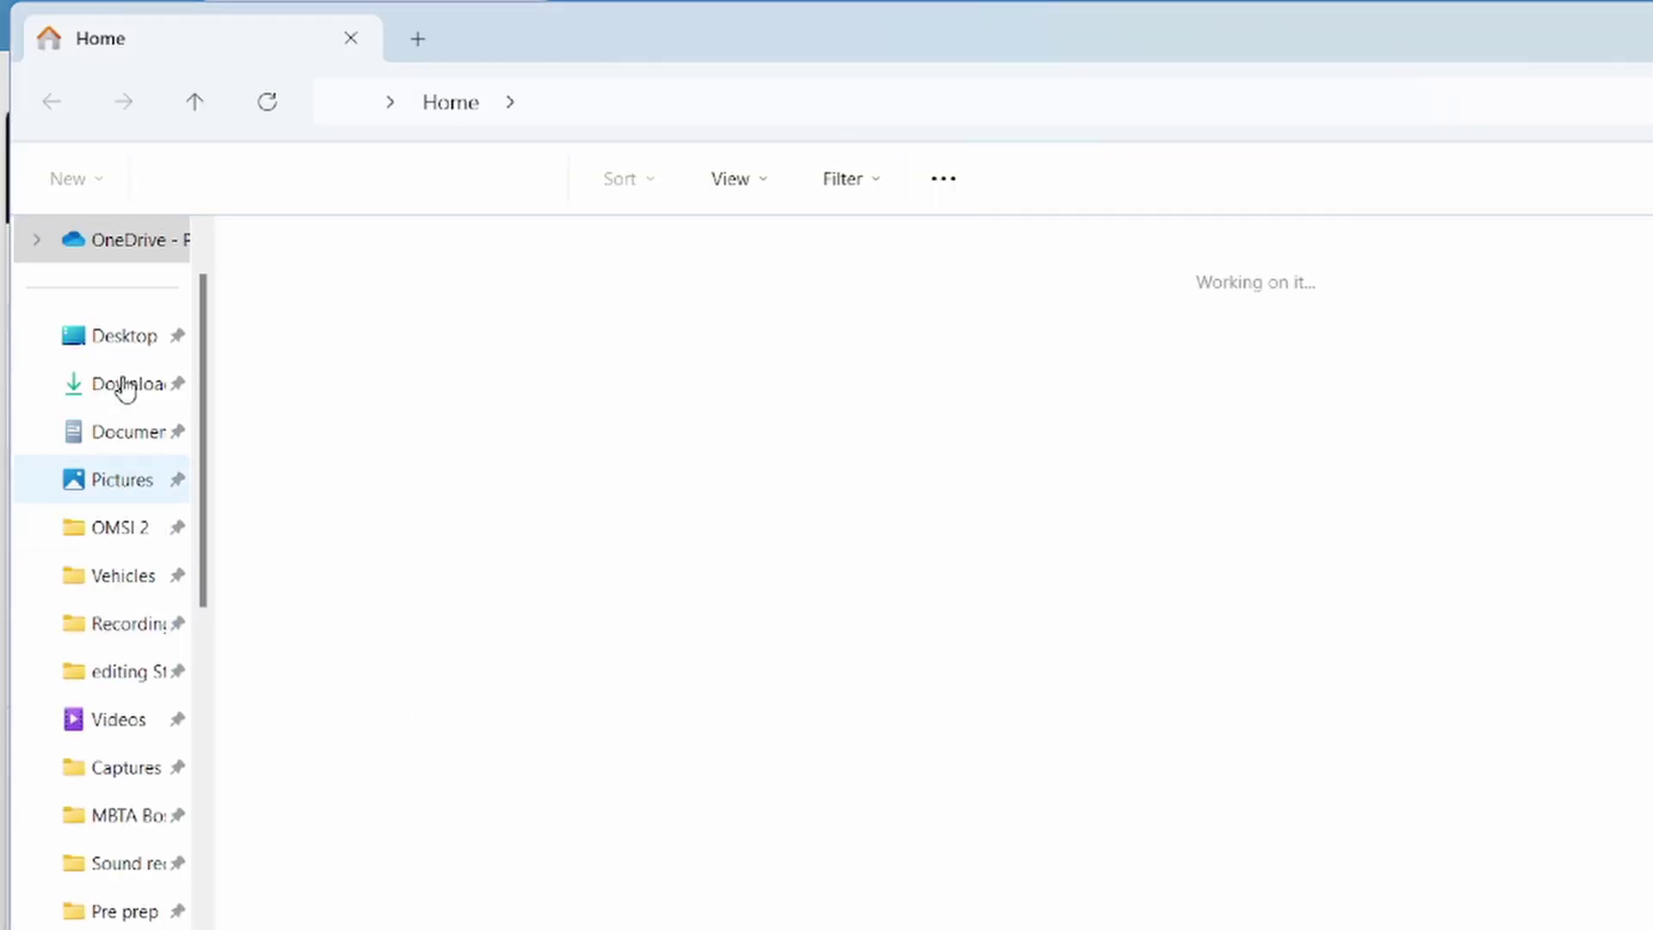
left_click(108, 386)
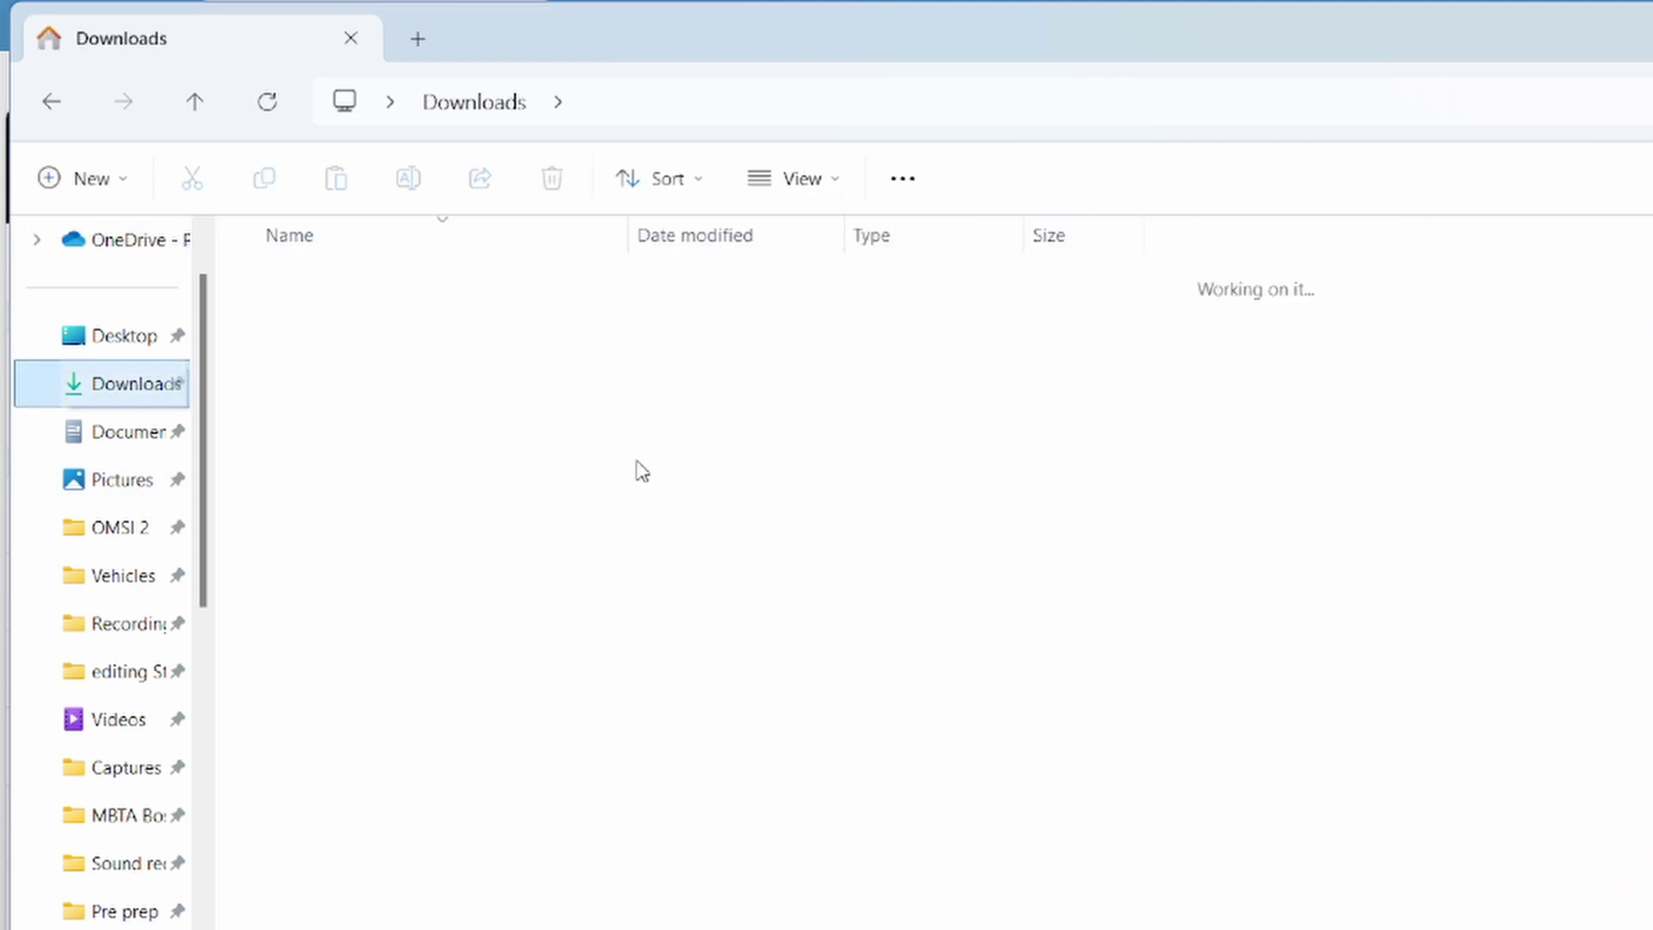
left_click(472, 321)
left_click(472, 321)
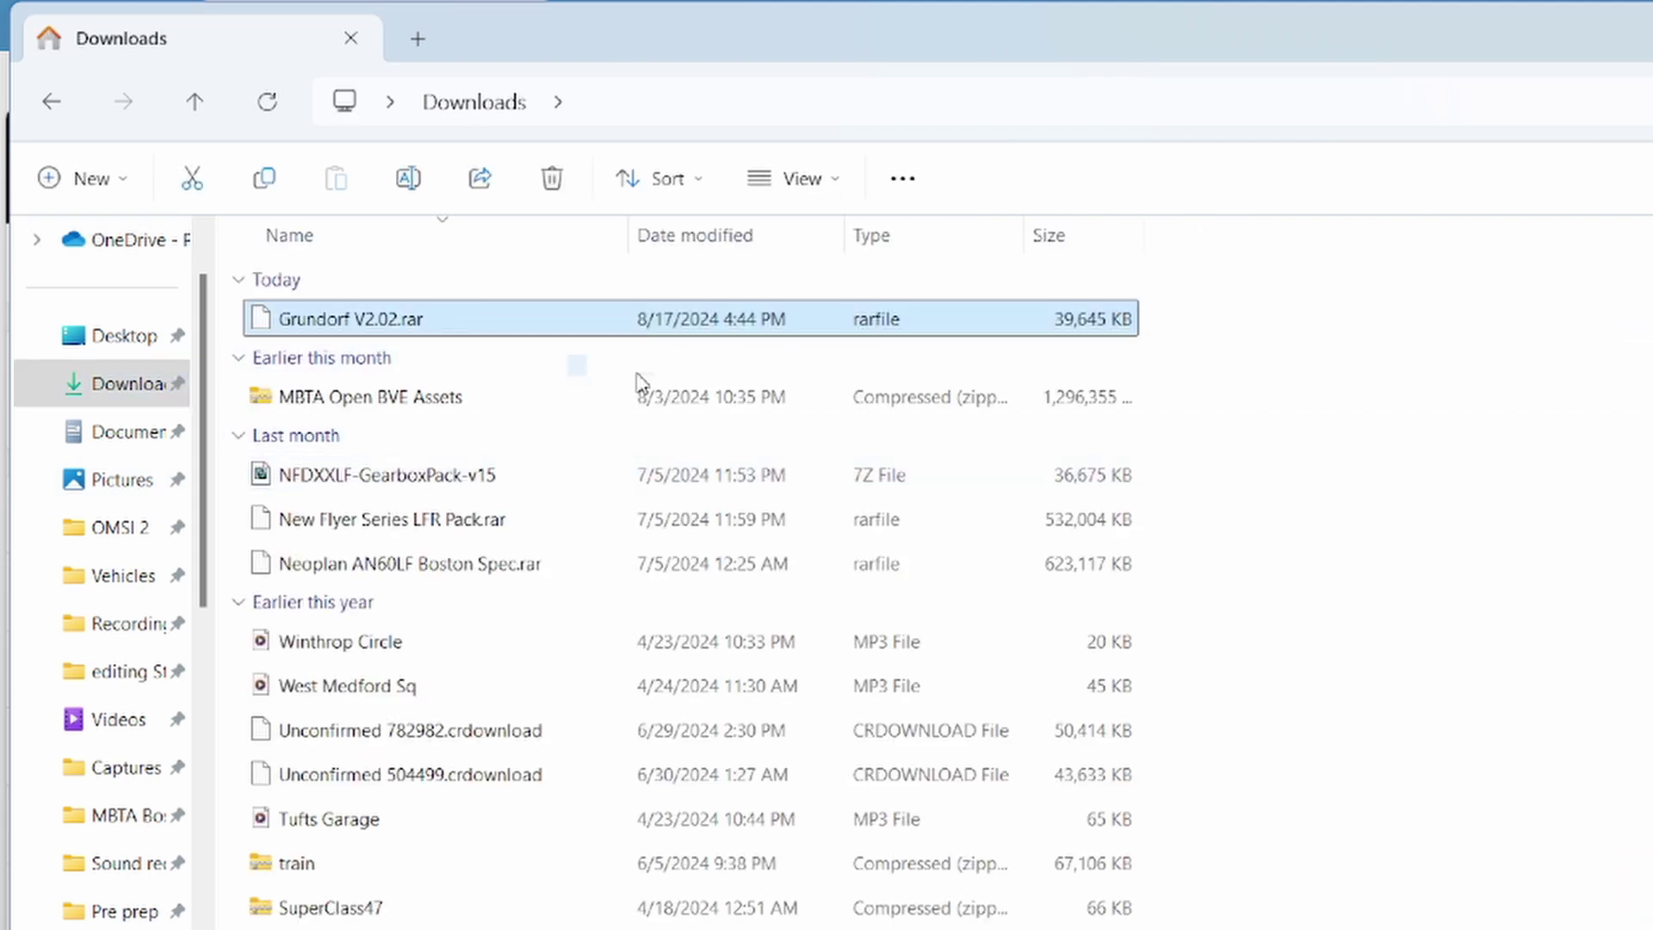
key("c")
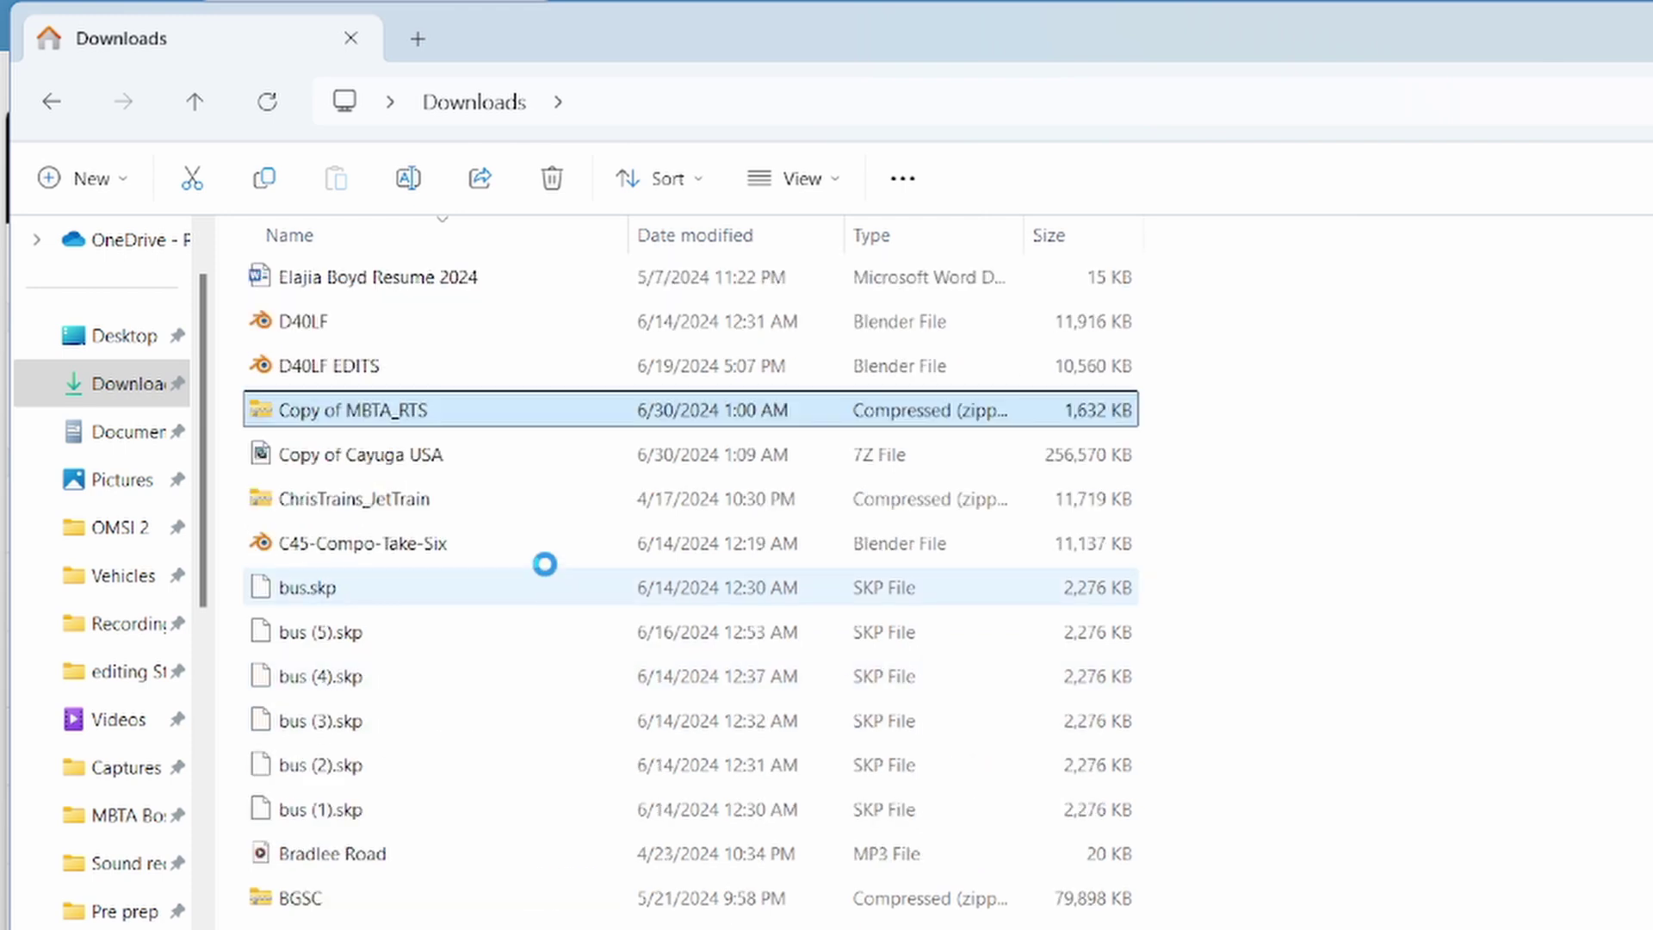
left_click(496, 324)
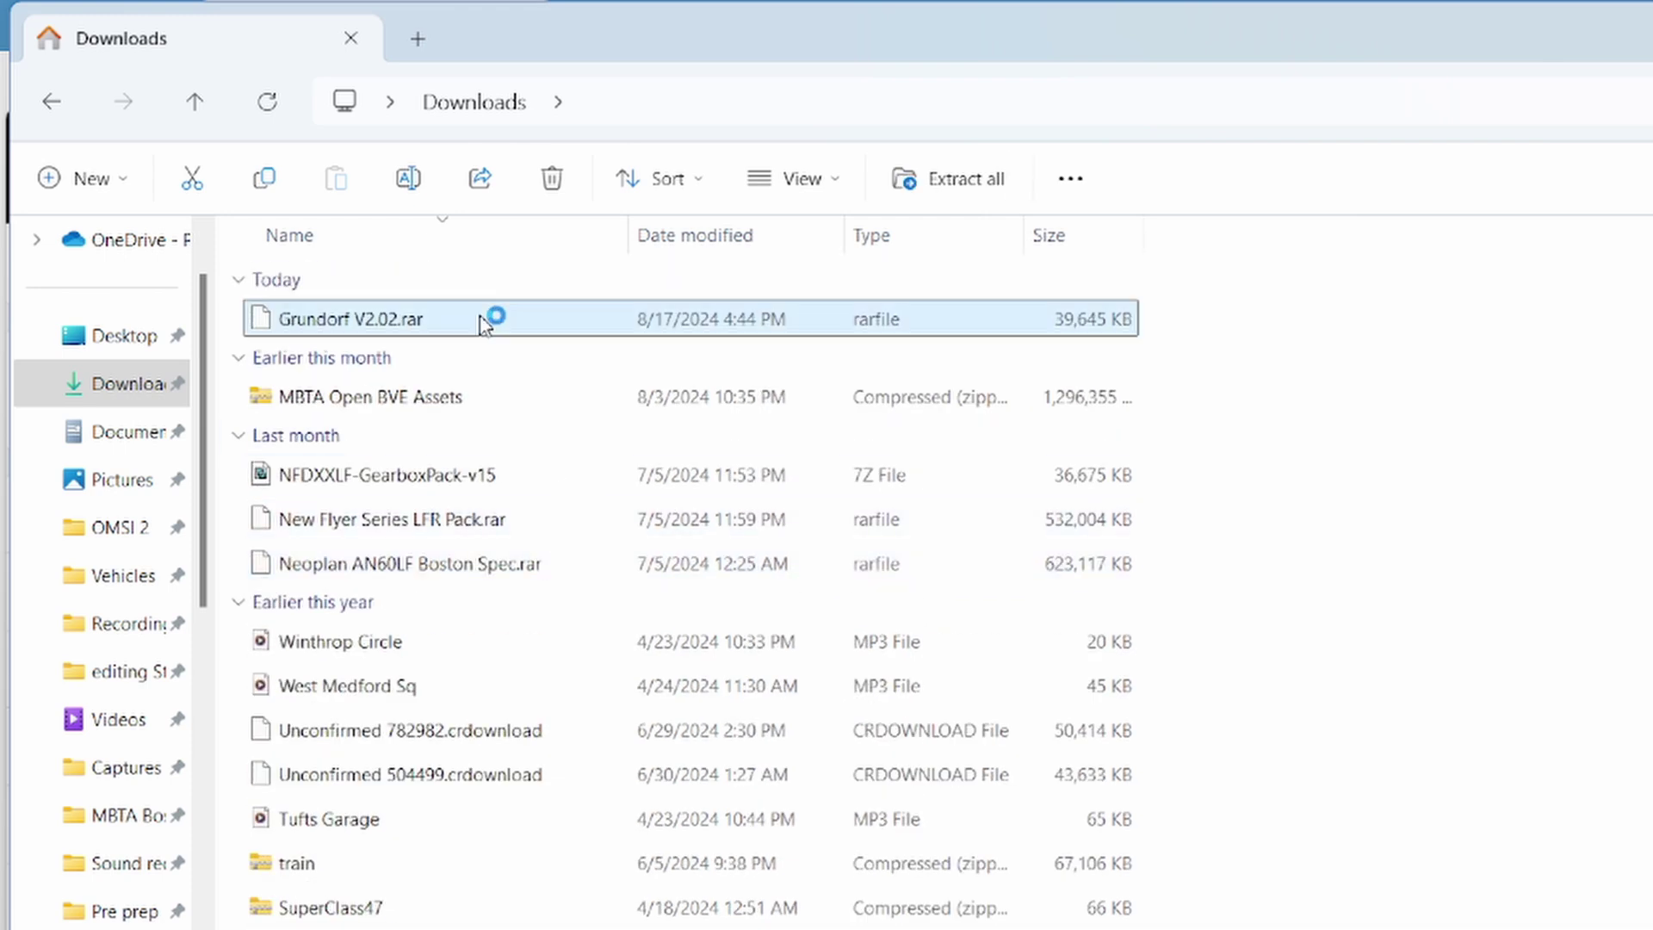
key("ctrl+c")
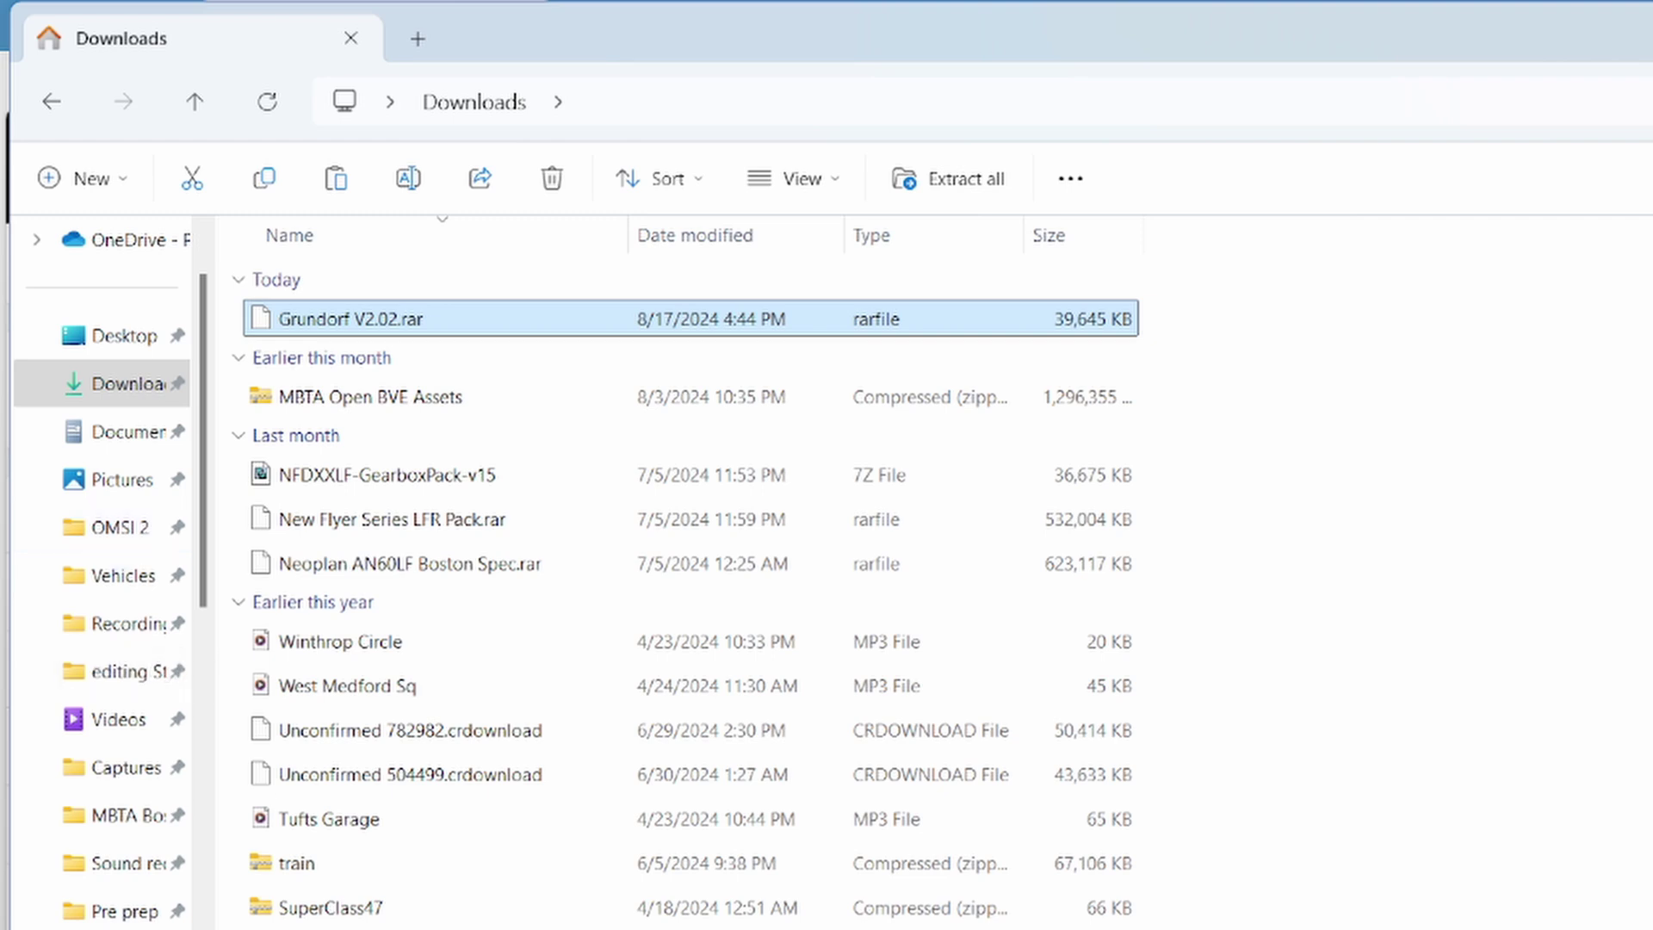
left_click(105, 536)
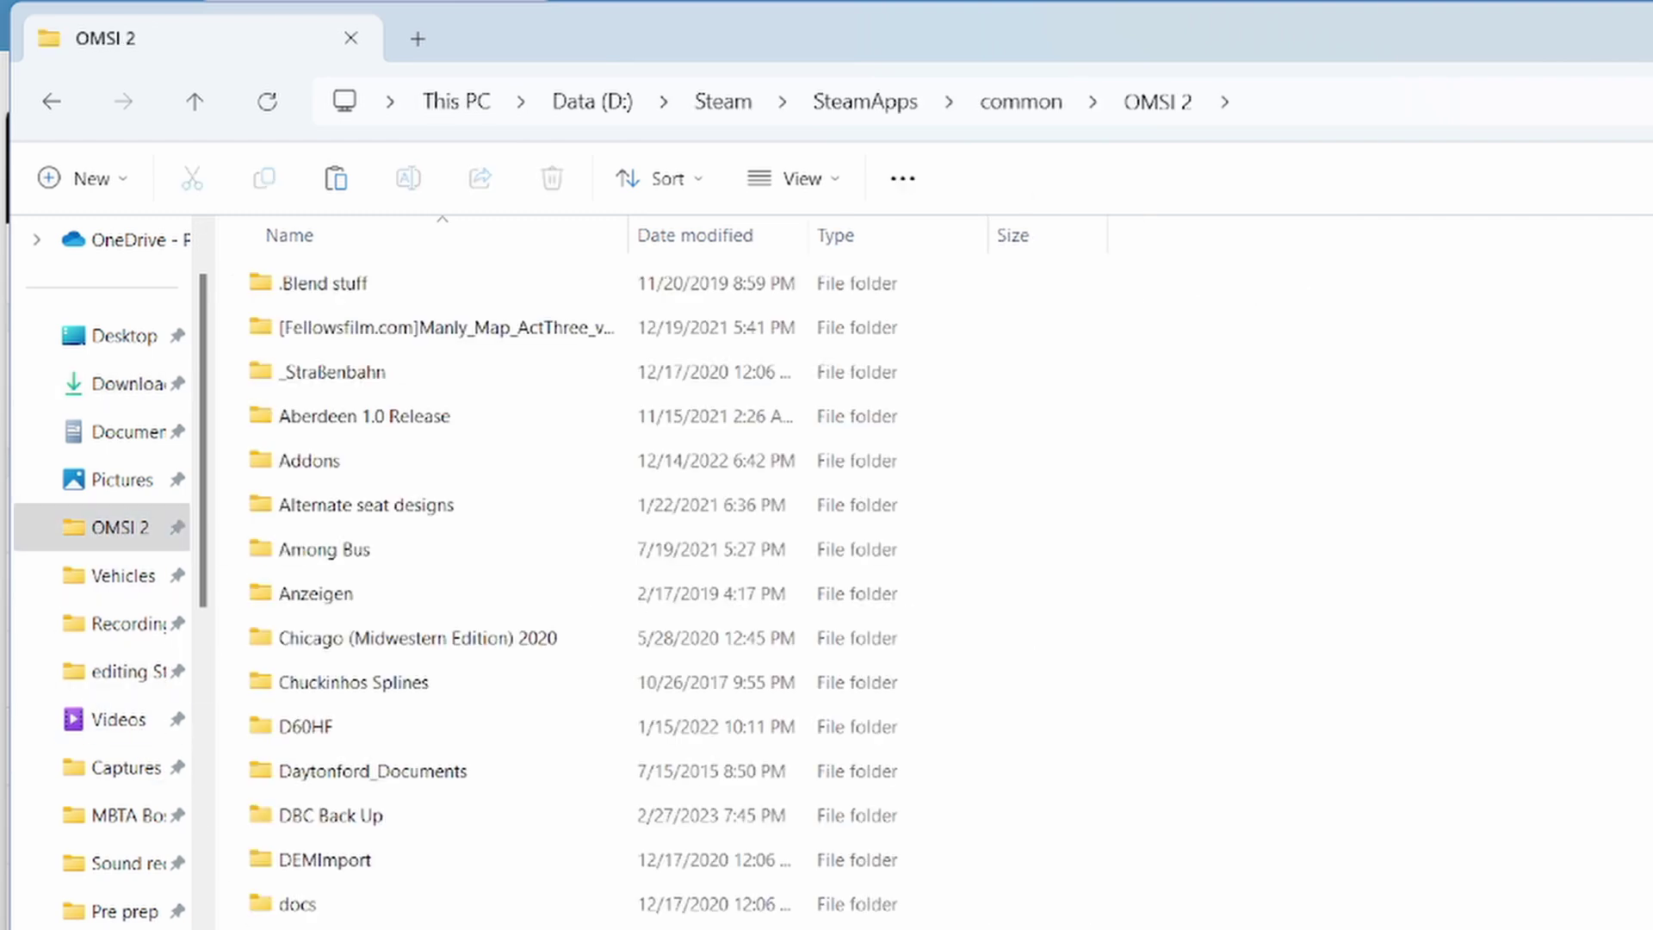
Paste Grundorf V2.02.rar into the OMSI 2 folder and bring up its shortcut menu.
key("ctrl+v")
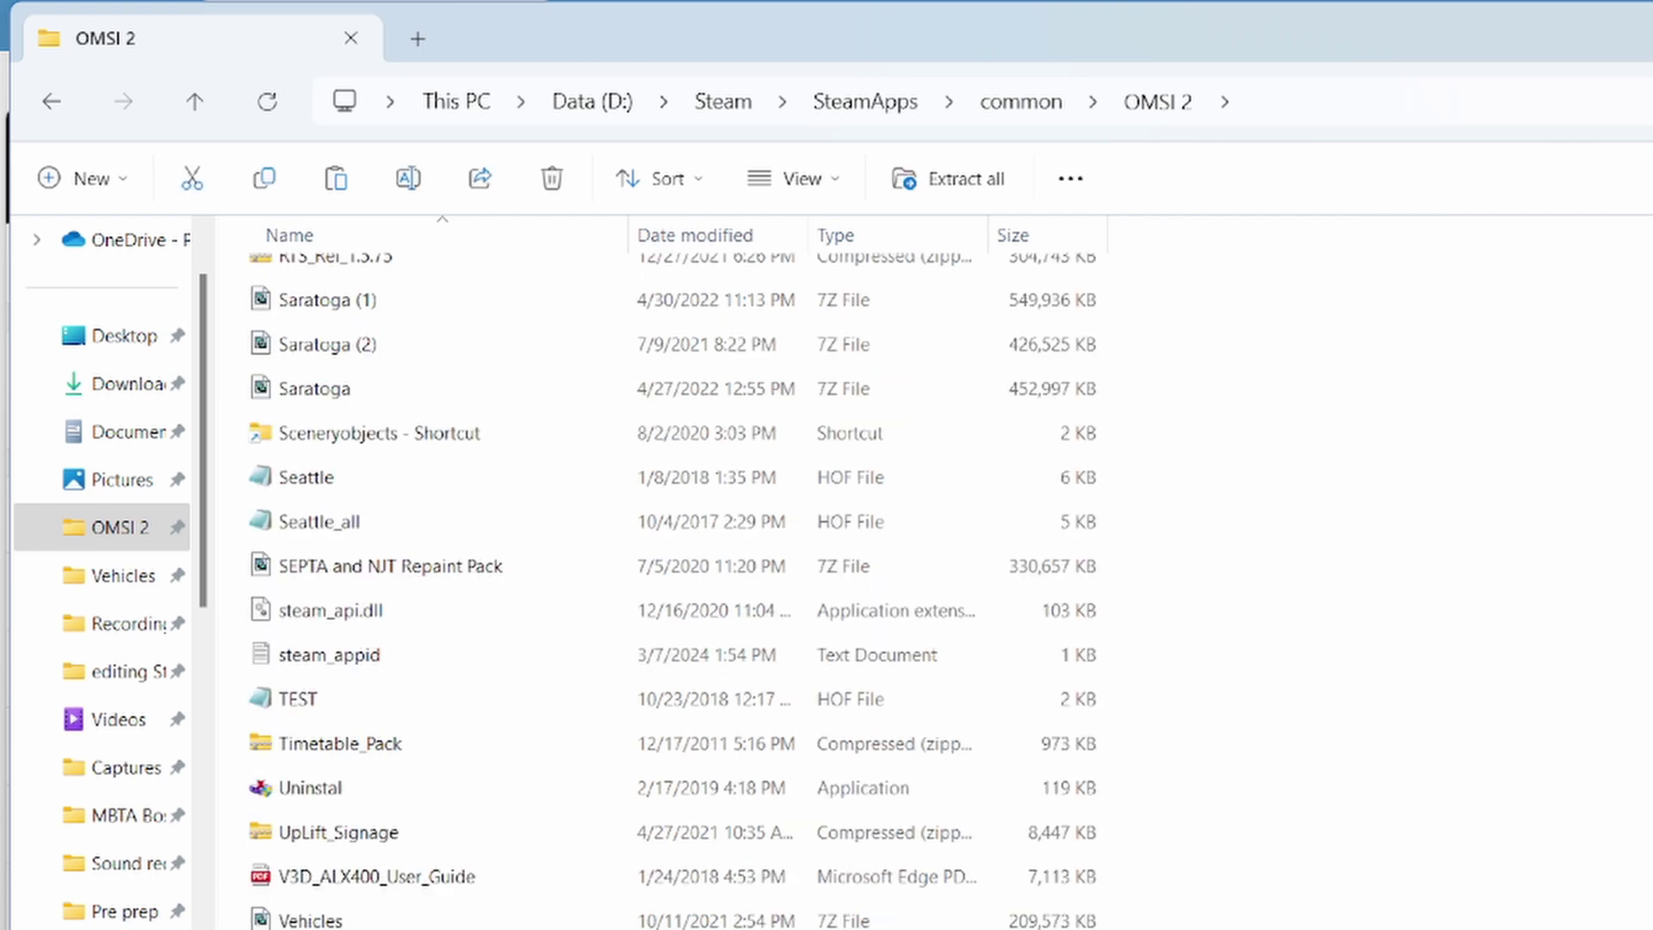
key("shift+F10")
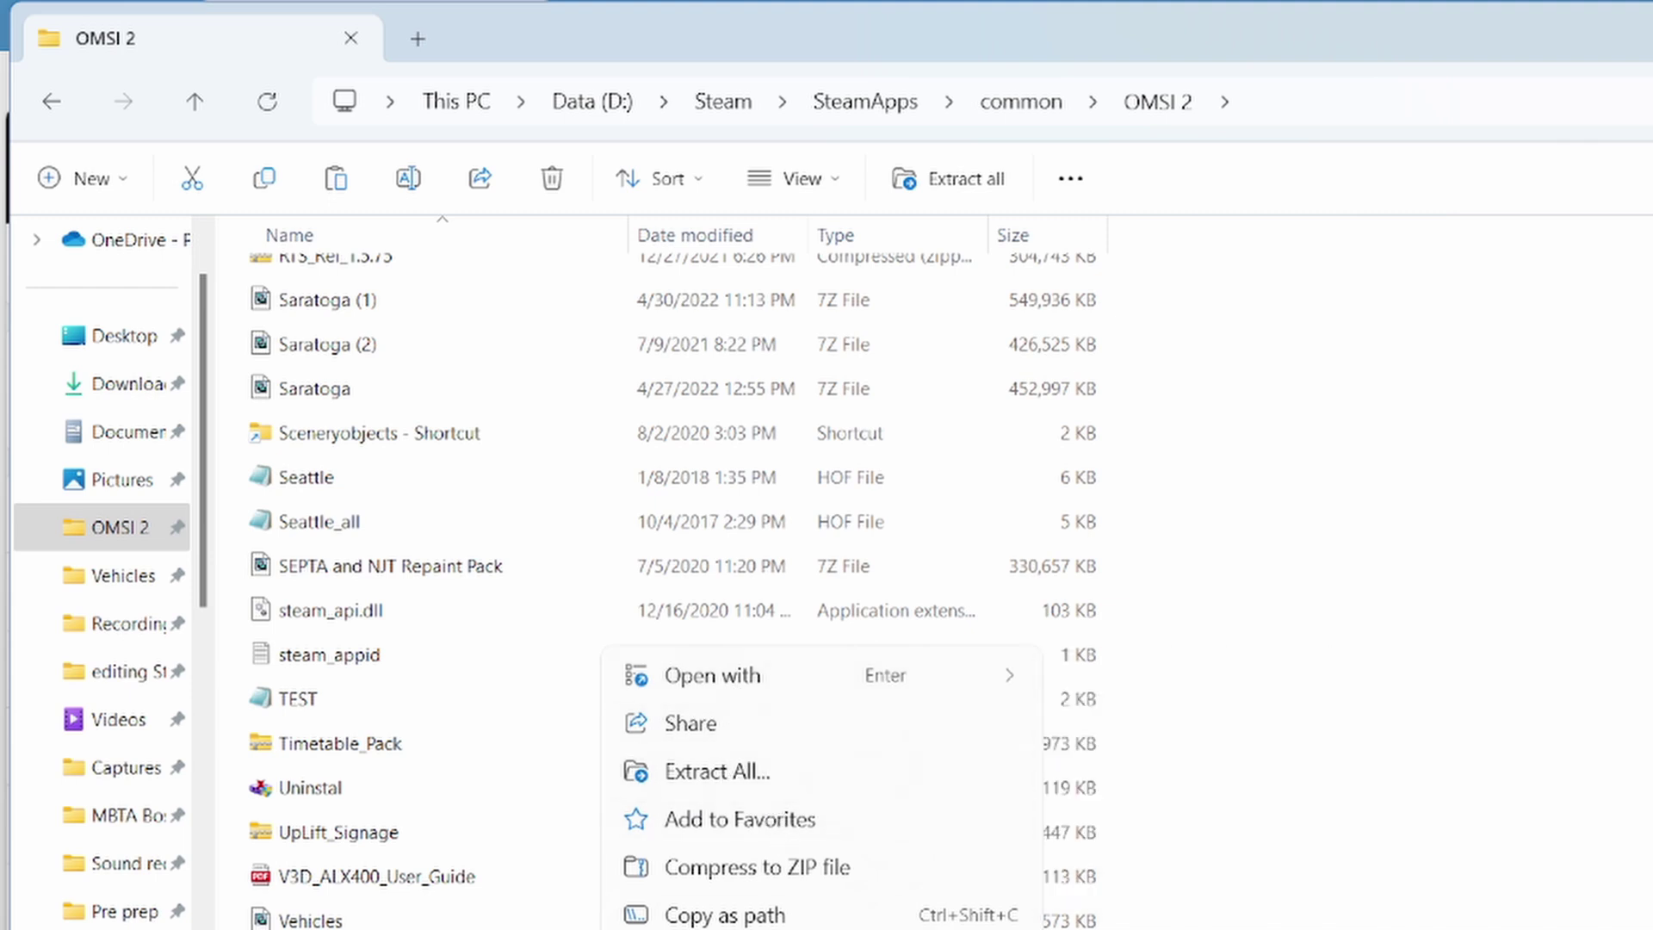
Extract Grundorf V2.02.rar here with 7-Zip, choosing Yes to All for file replacement.
key("Escape")
key("shift+F10")
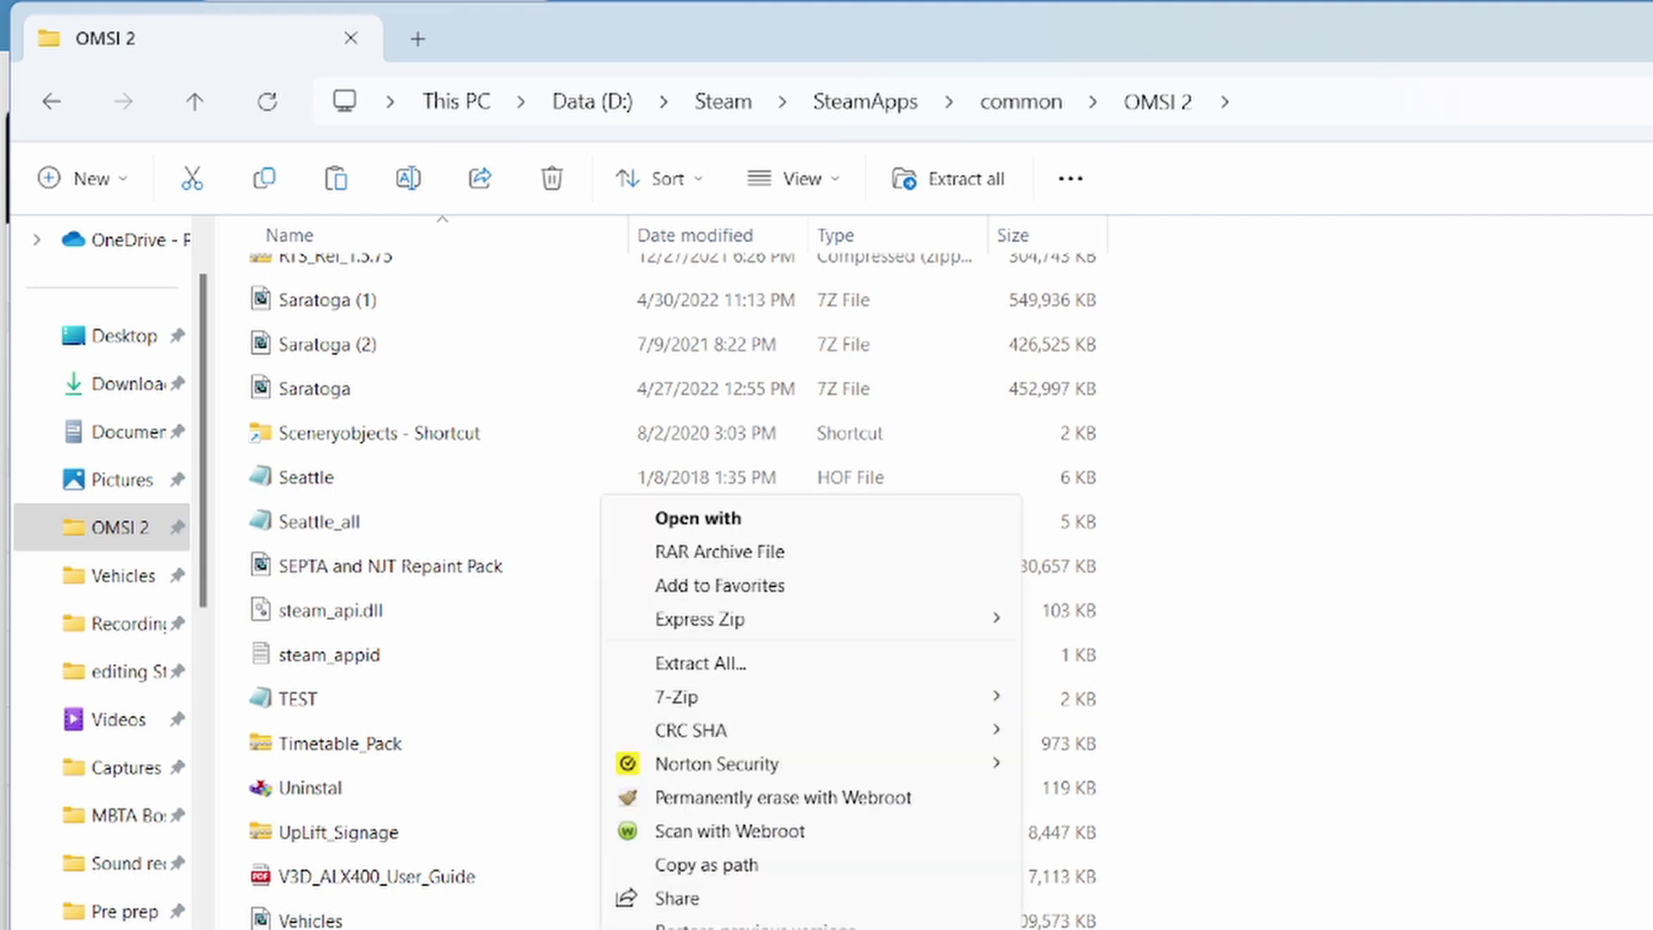
mouse_move(844, 697)
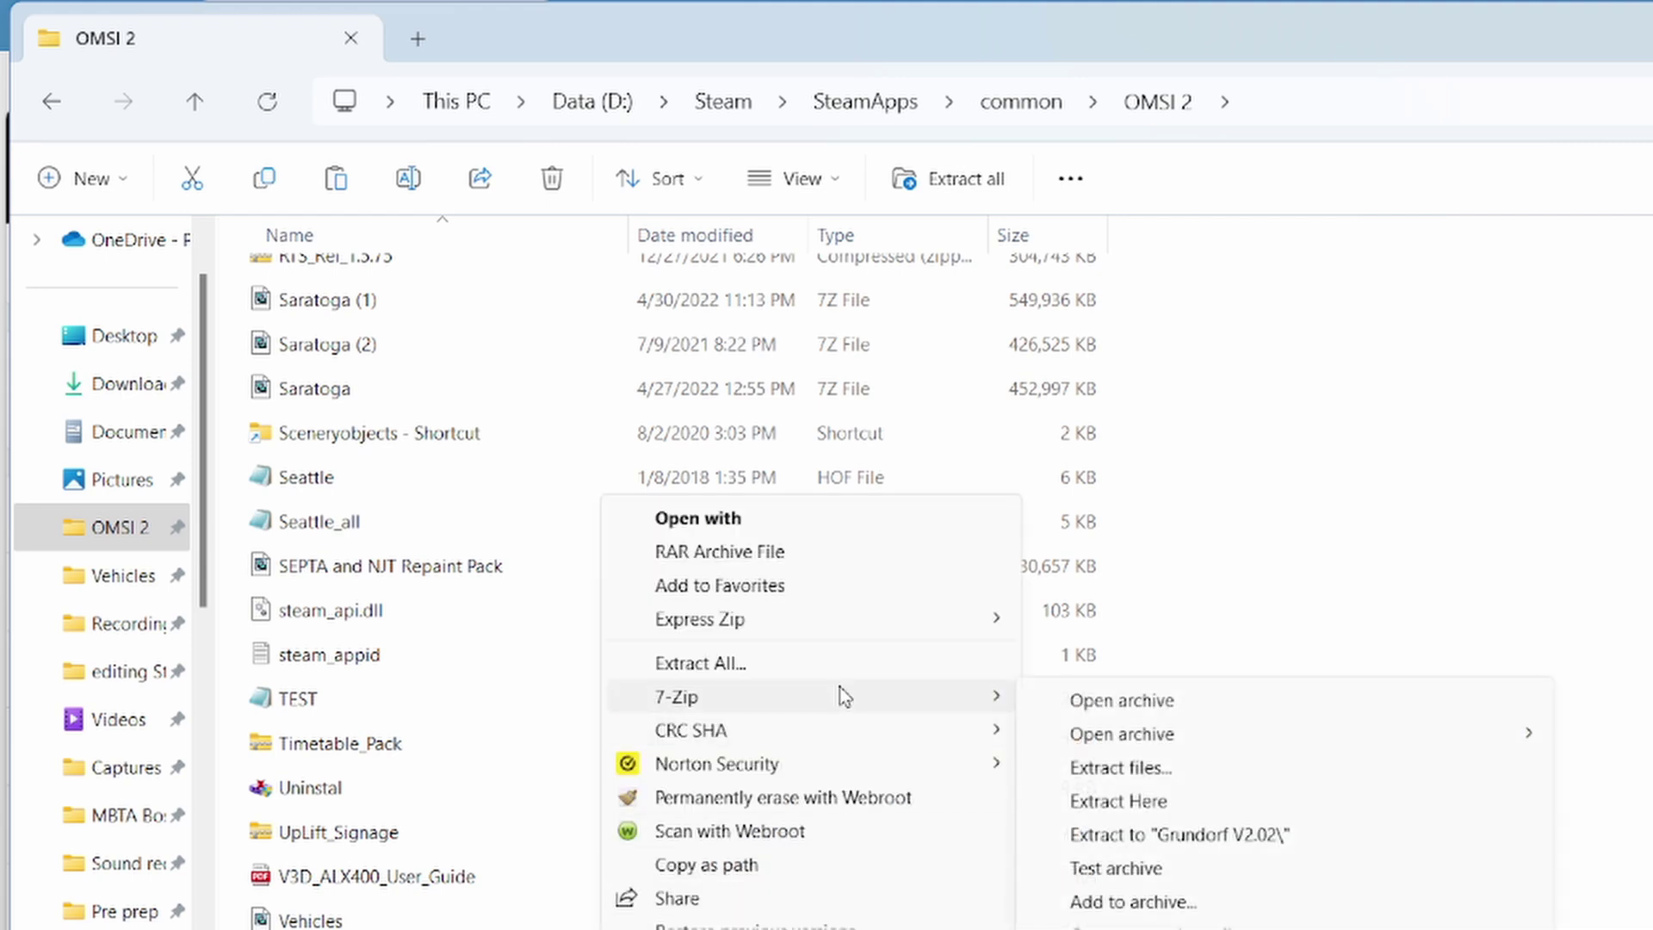
left_click(1153, 809)
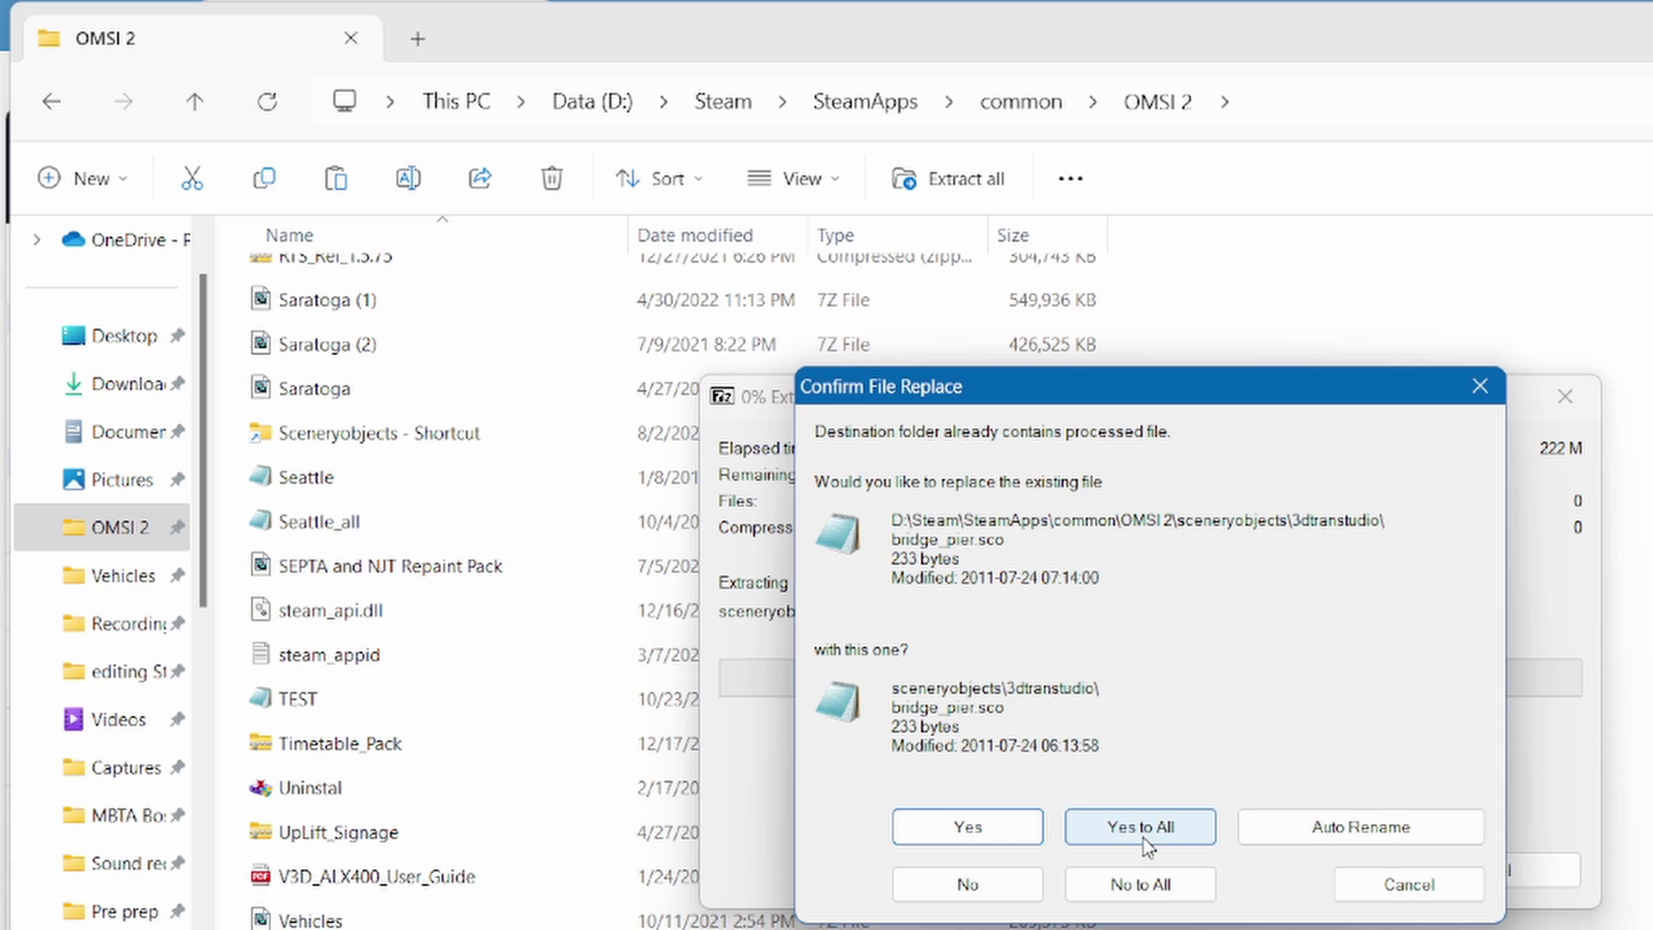
left_click(1148, 840)
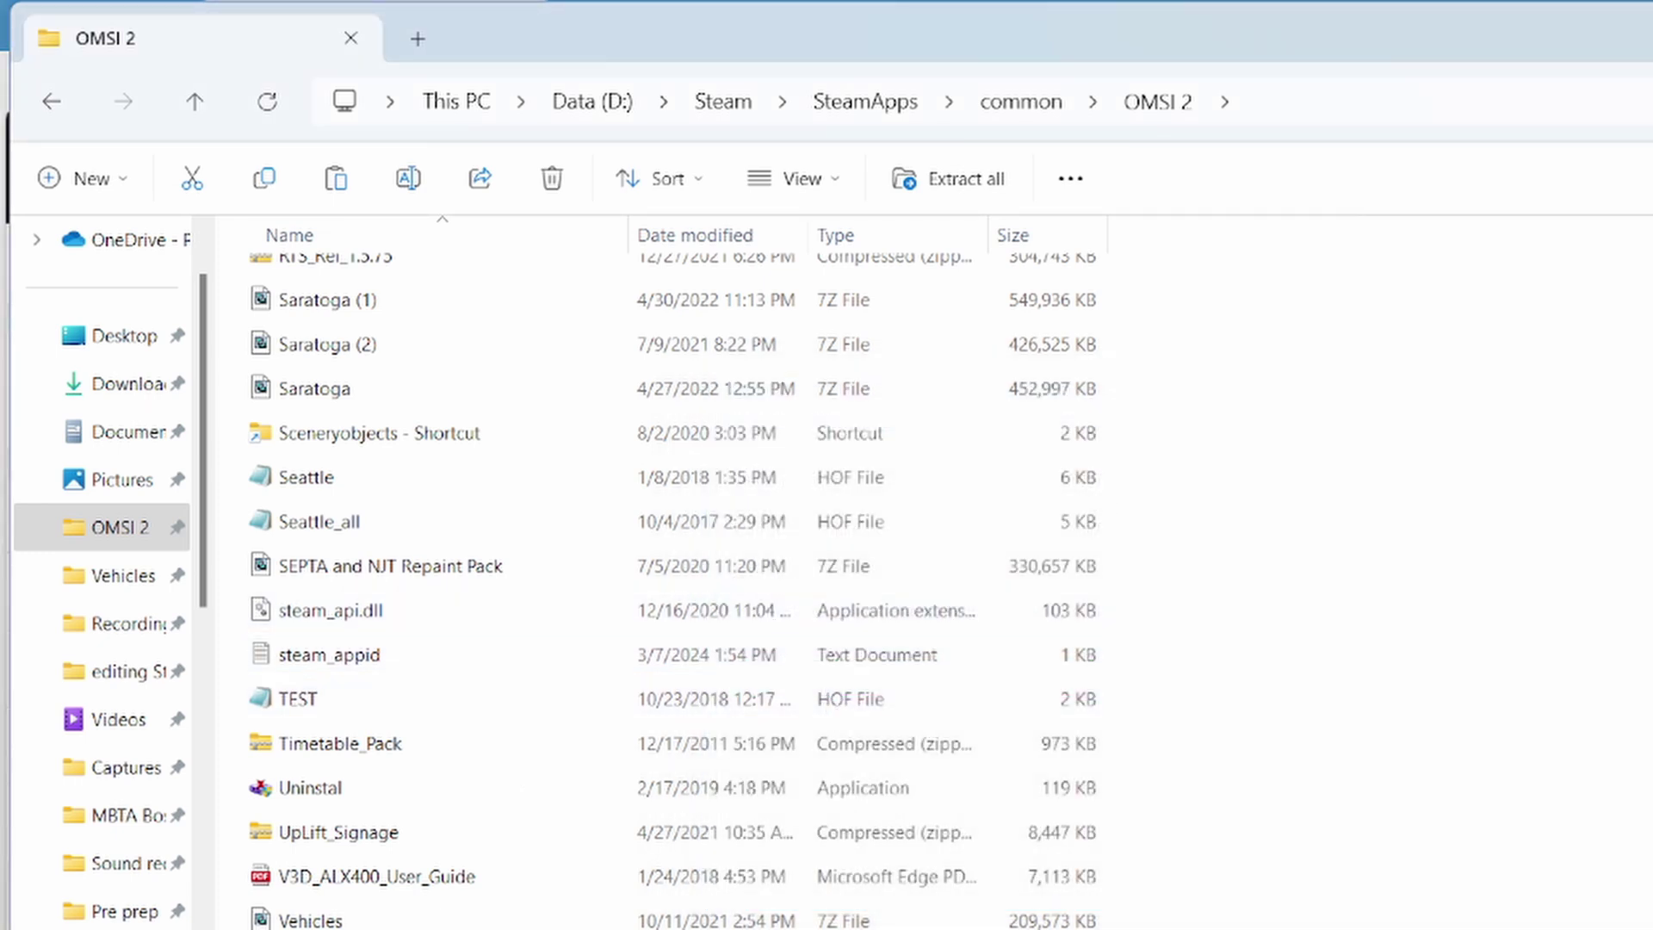
Start Steam from Windows search.
key("super+s")
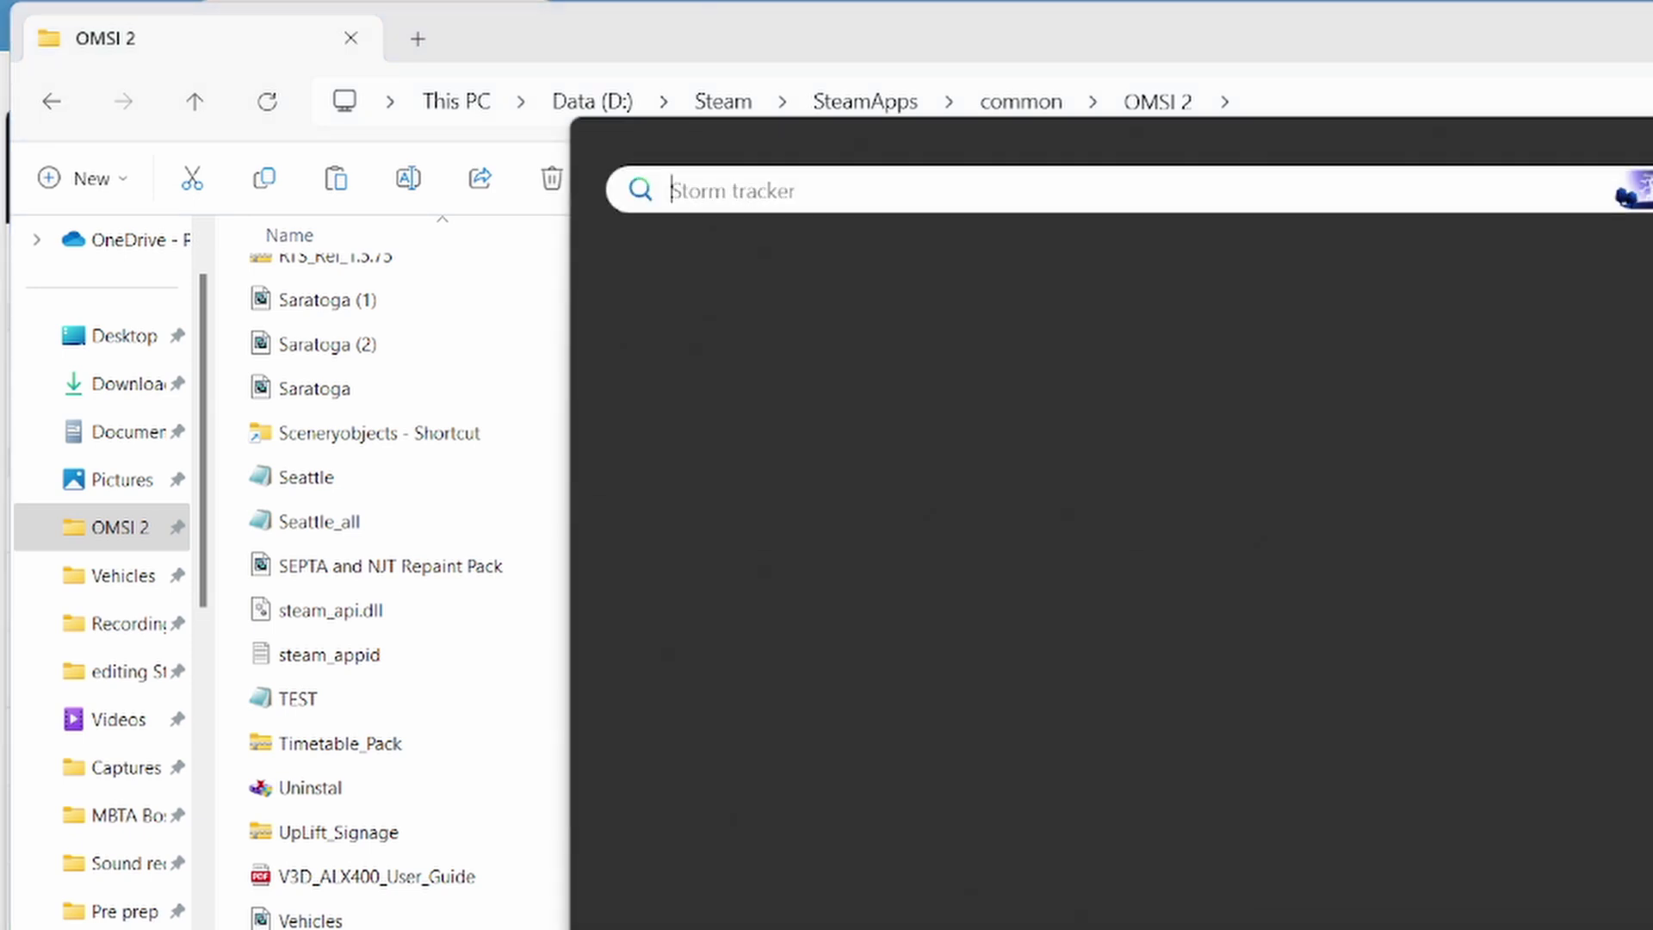
type("steam")
key("Return")
Select OMSI 2 in the Steam library collections and play it, confirming the launch option.
mouse_move(632, 172)
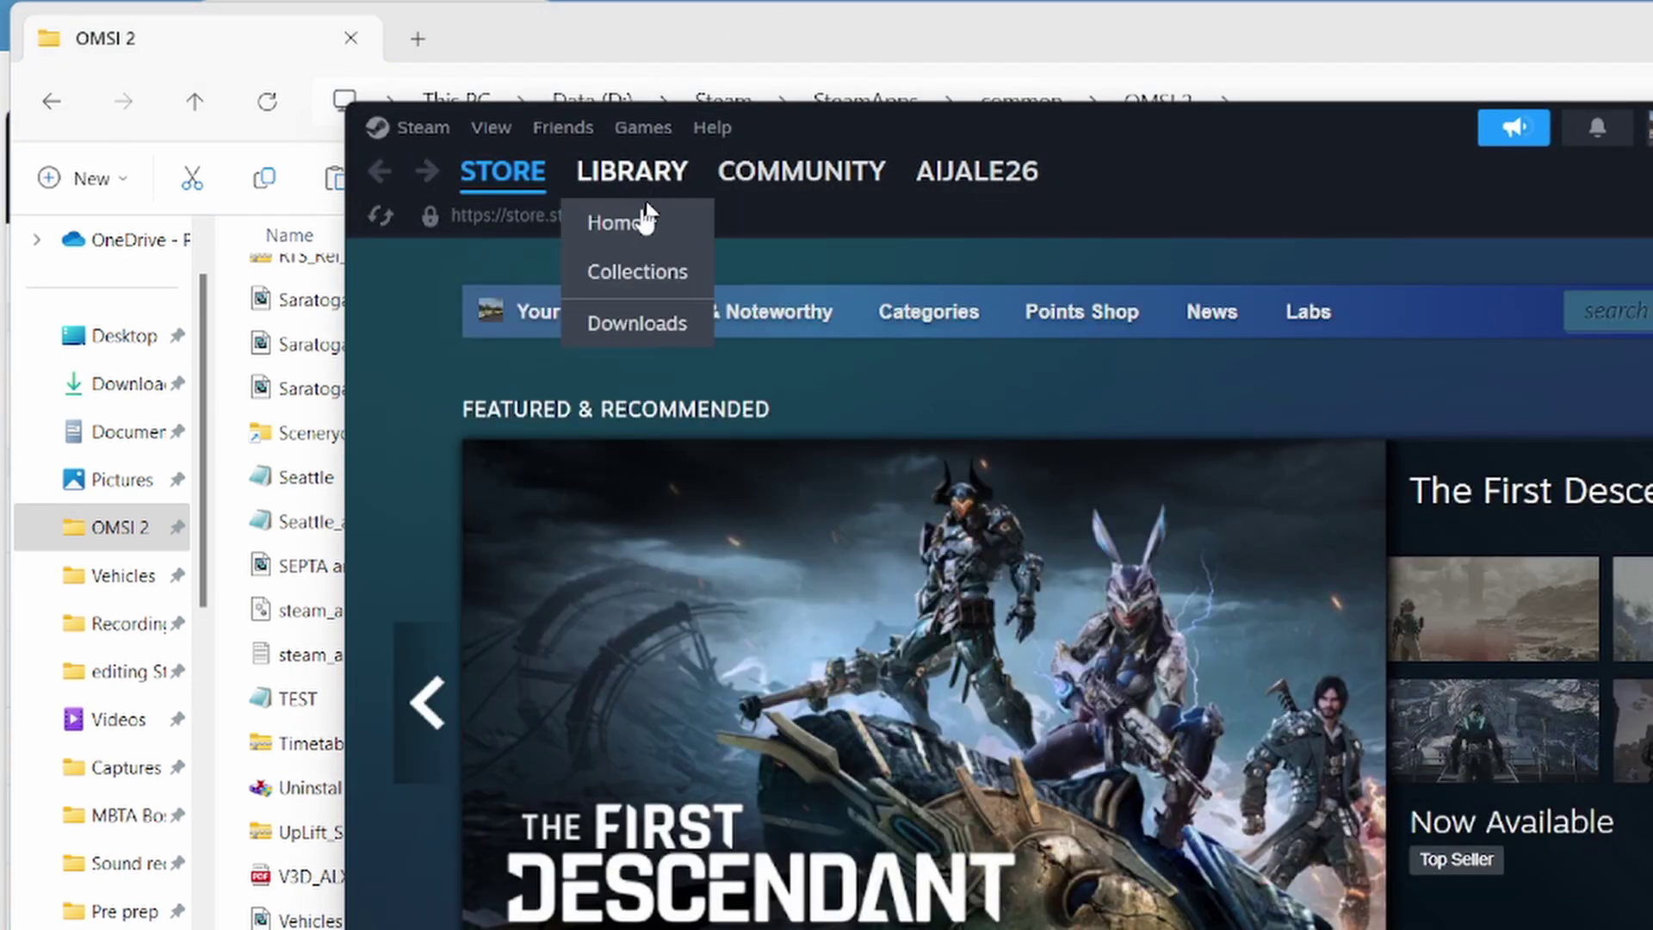
left_click(644, 280)
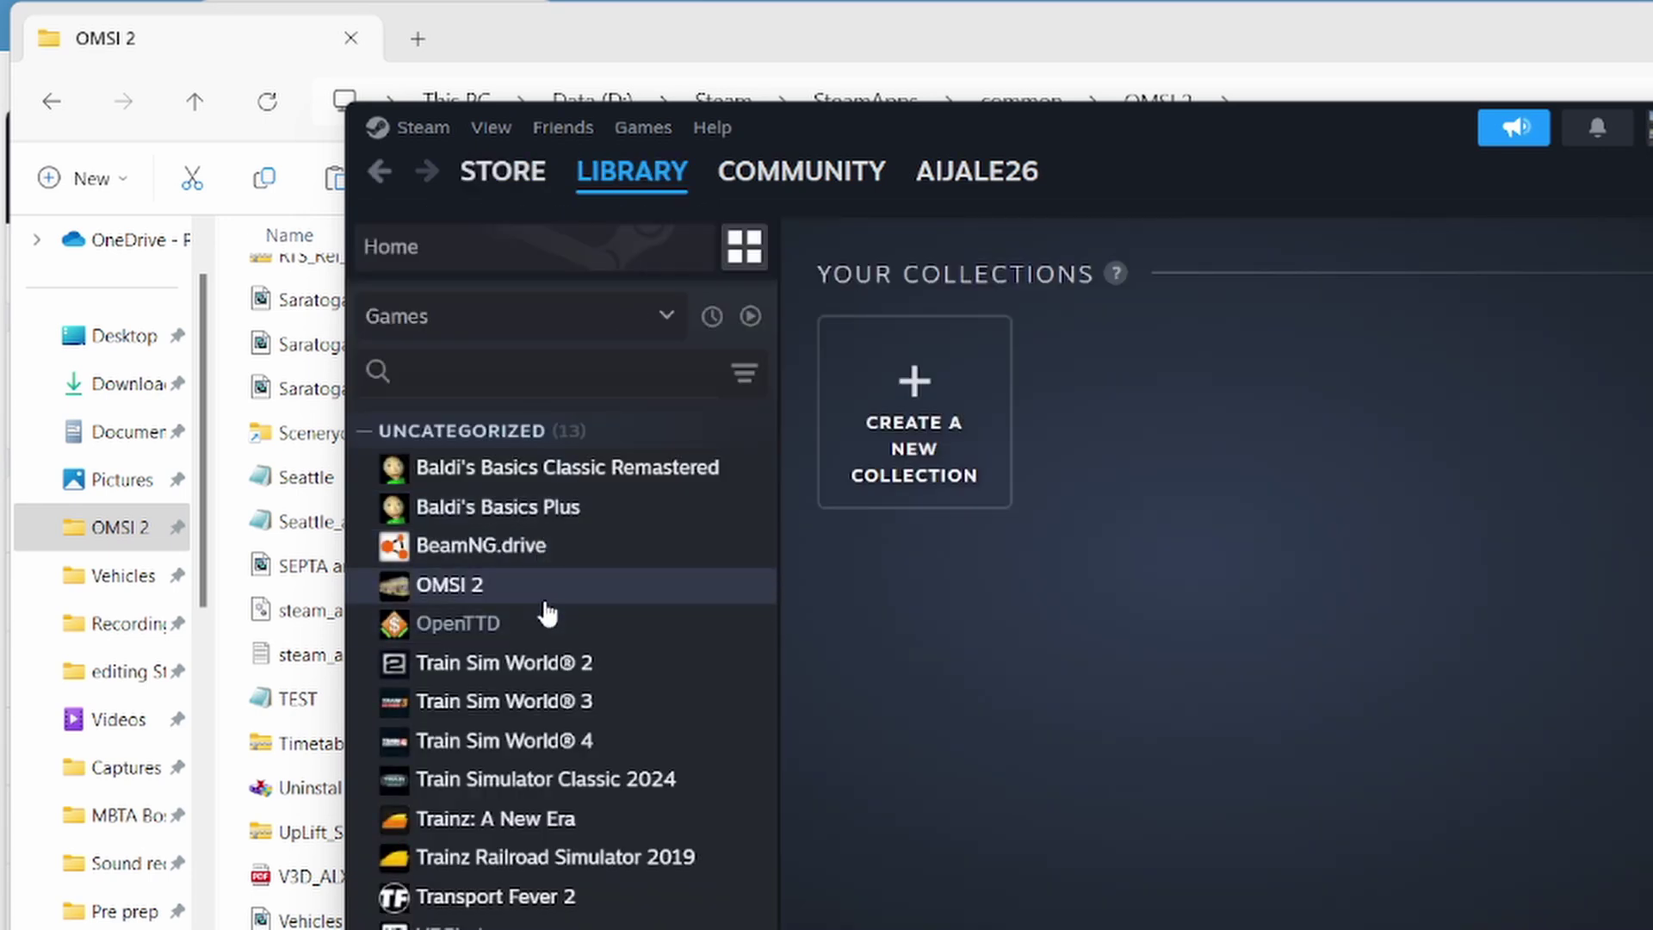
left_click(543, 593)
left_click(902, 684)
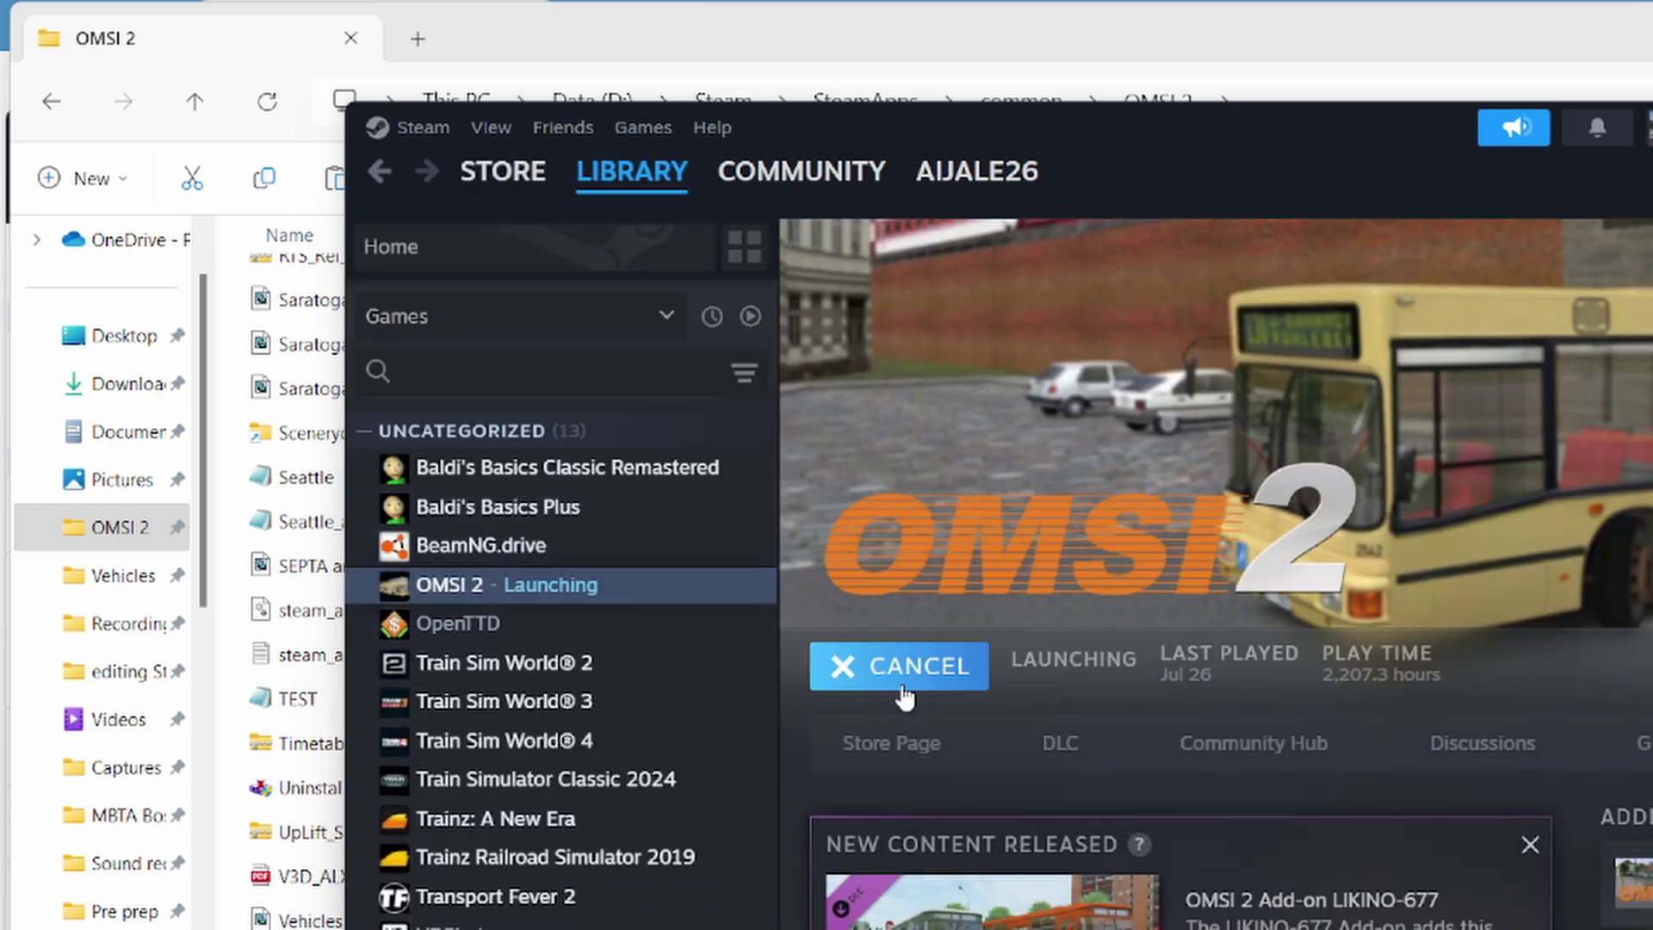
left_click(1261, 849)
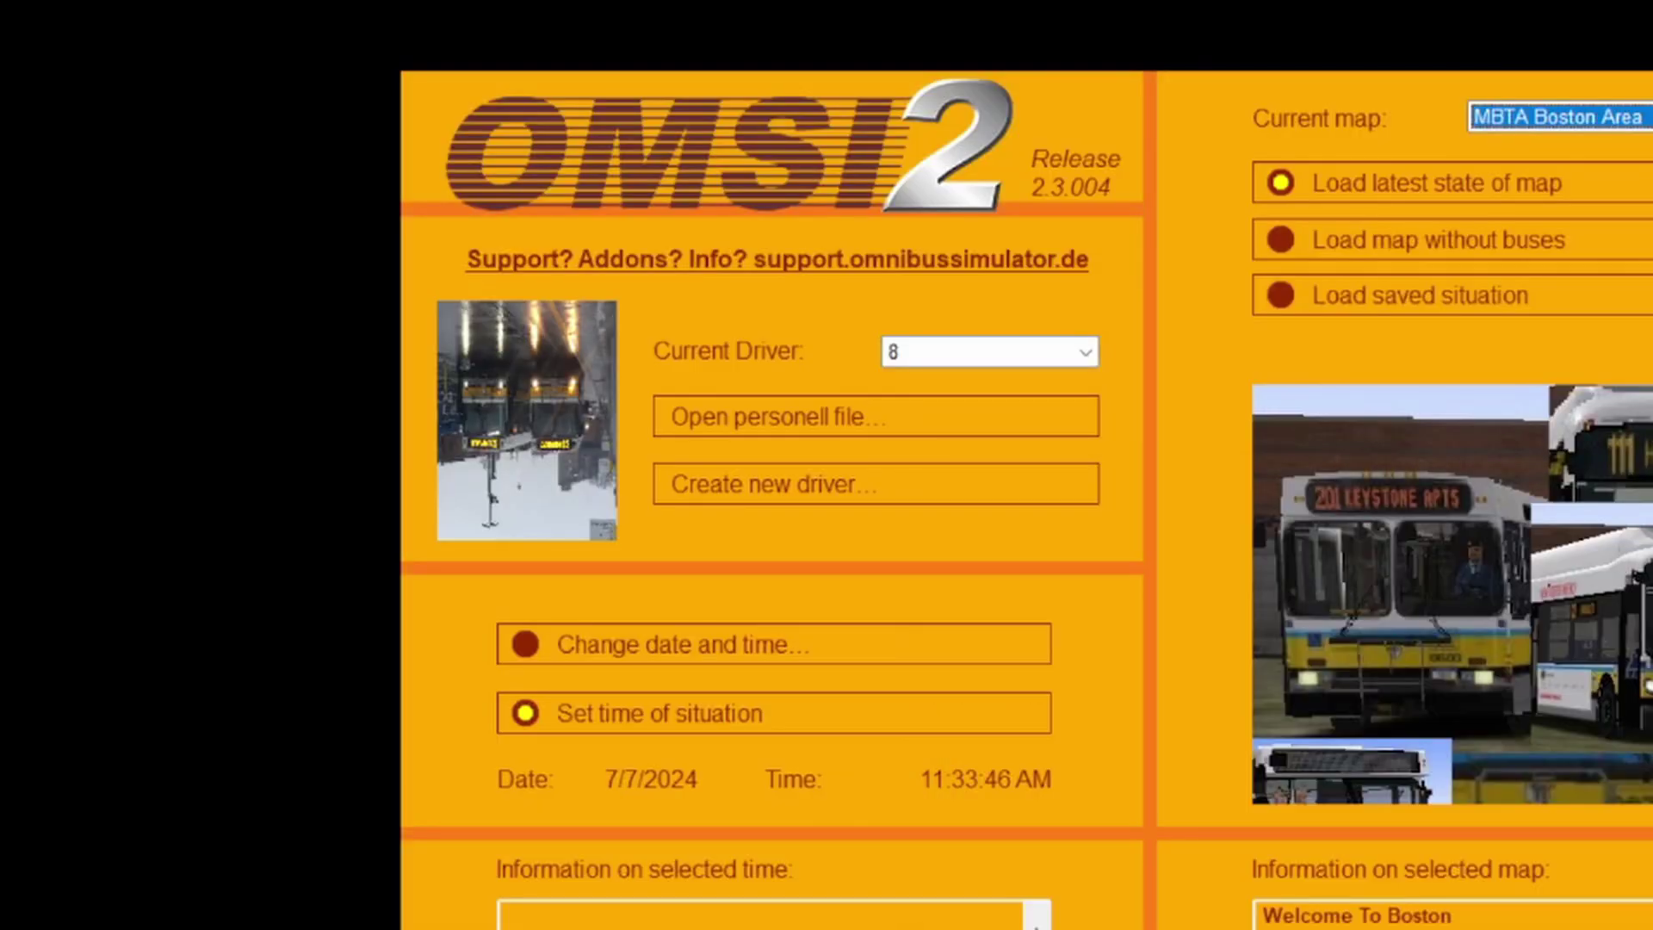
Set the OMSI 2 launcher to load the map without buses.
left_click(1641, 133)
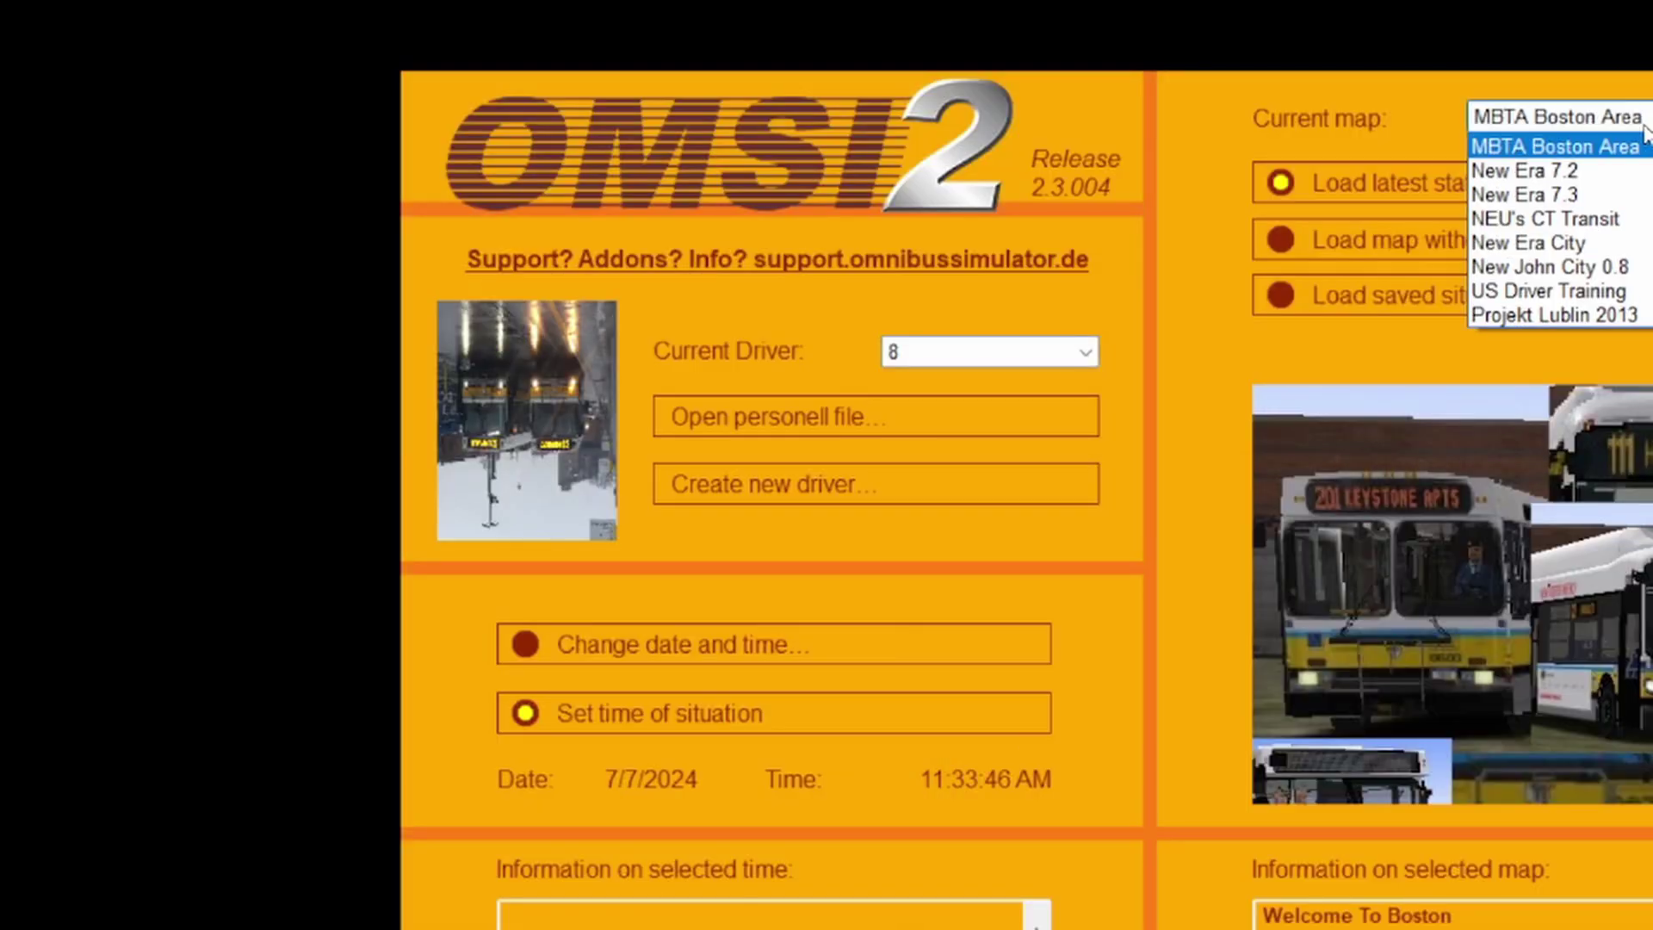
scroll(1559, 229, "down", 2)
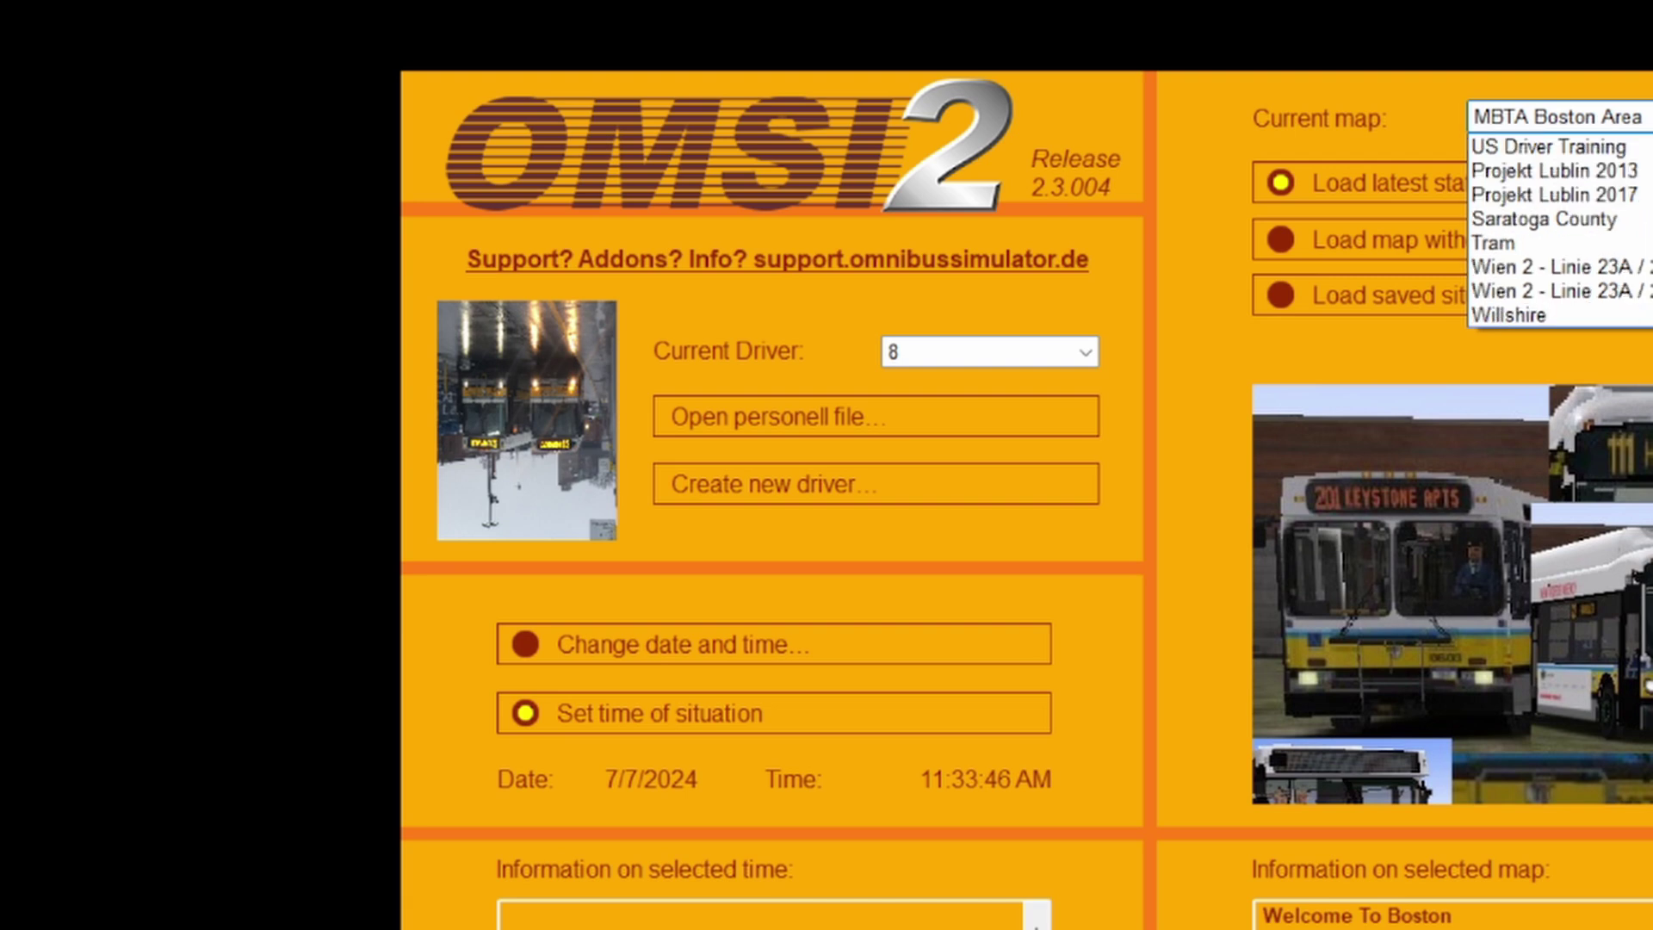
left_click(1340, 261)
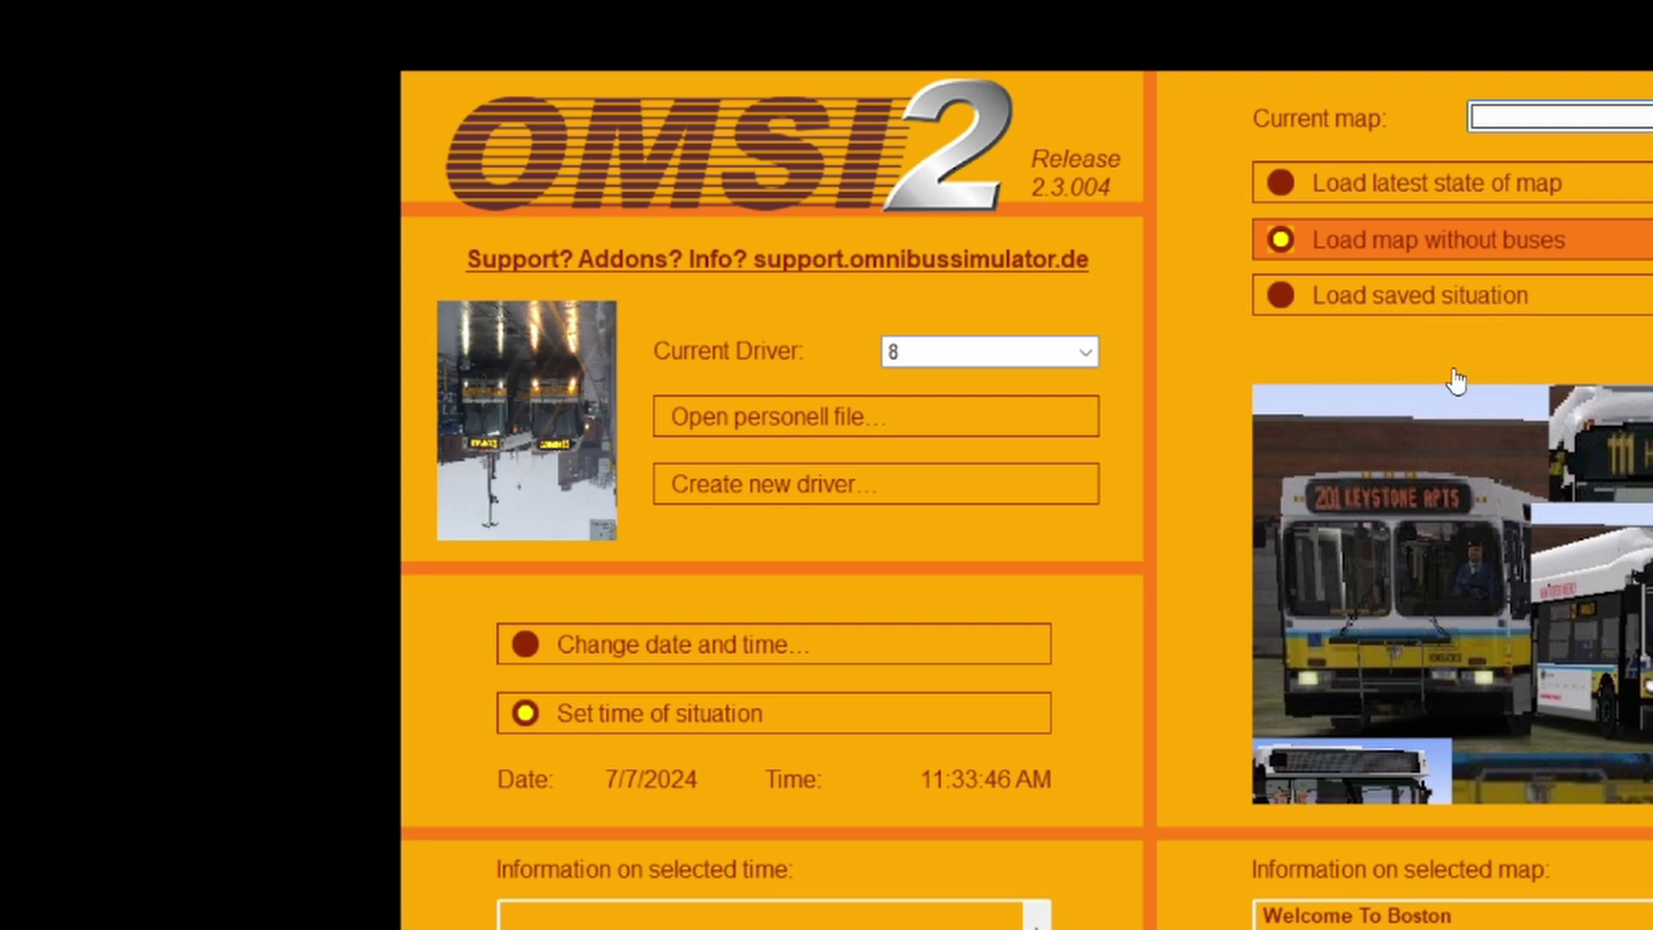
Choose Grundorf 2.0 as current map, keep no buses, and start the simulator.
key("alt+Down")
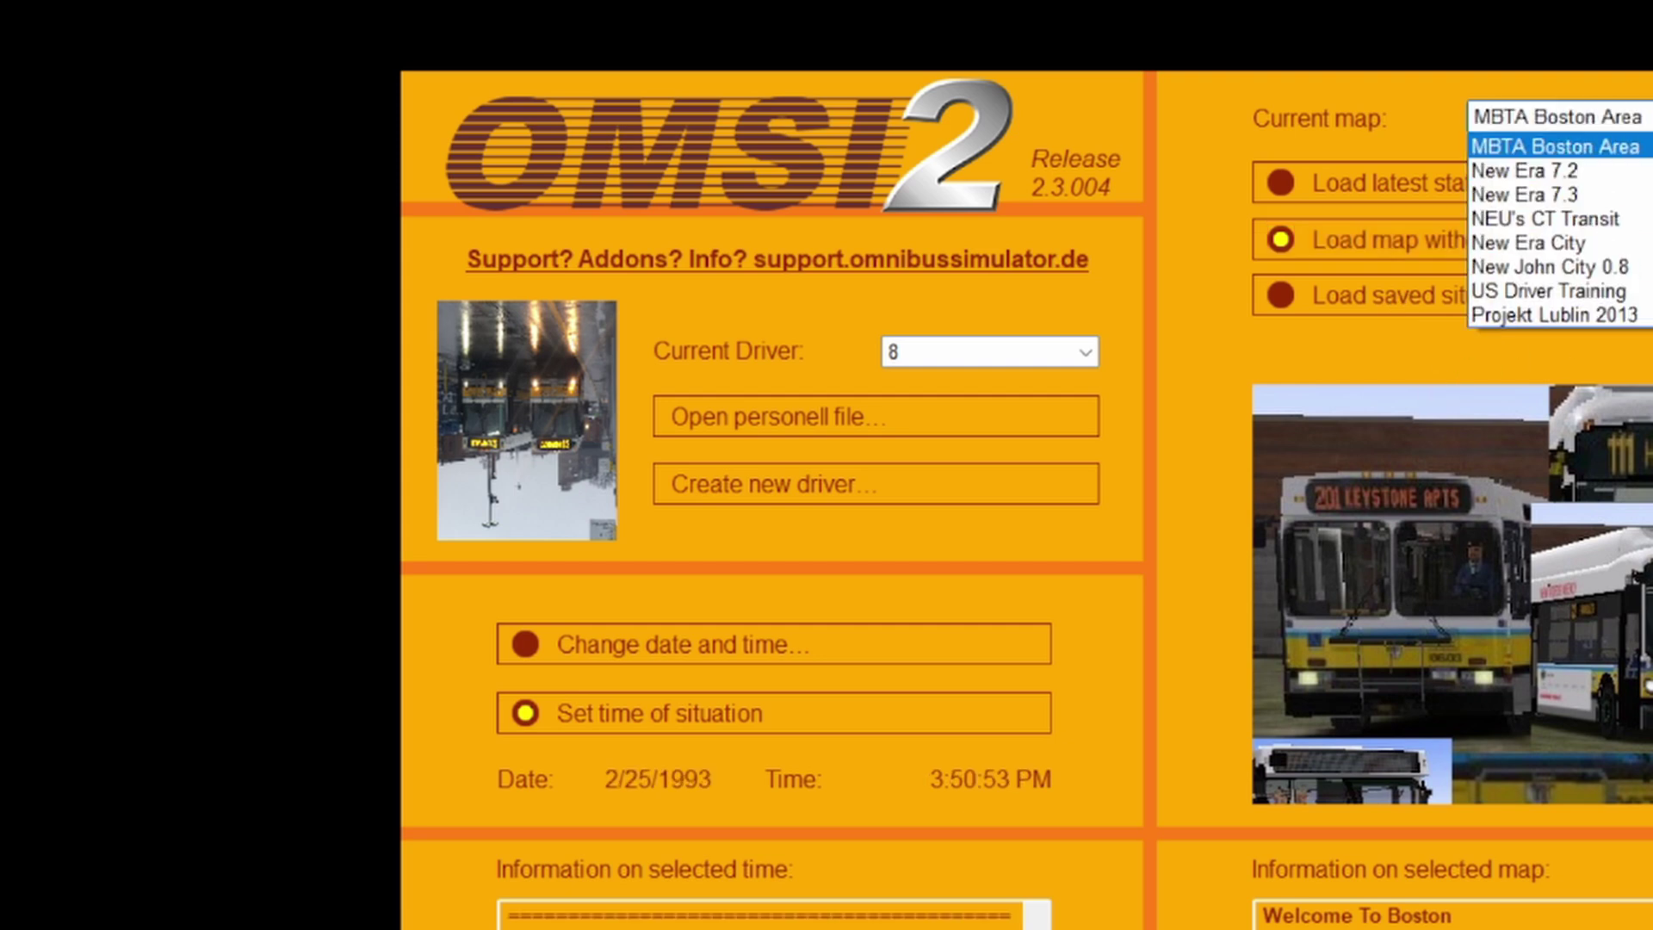
scroll(1559, 231, "down", 2)
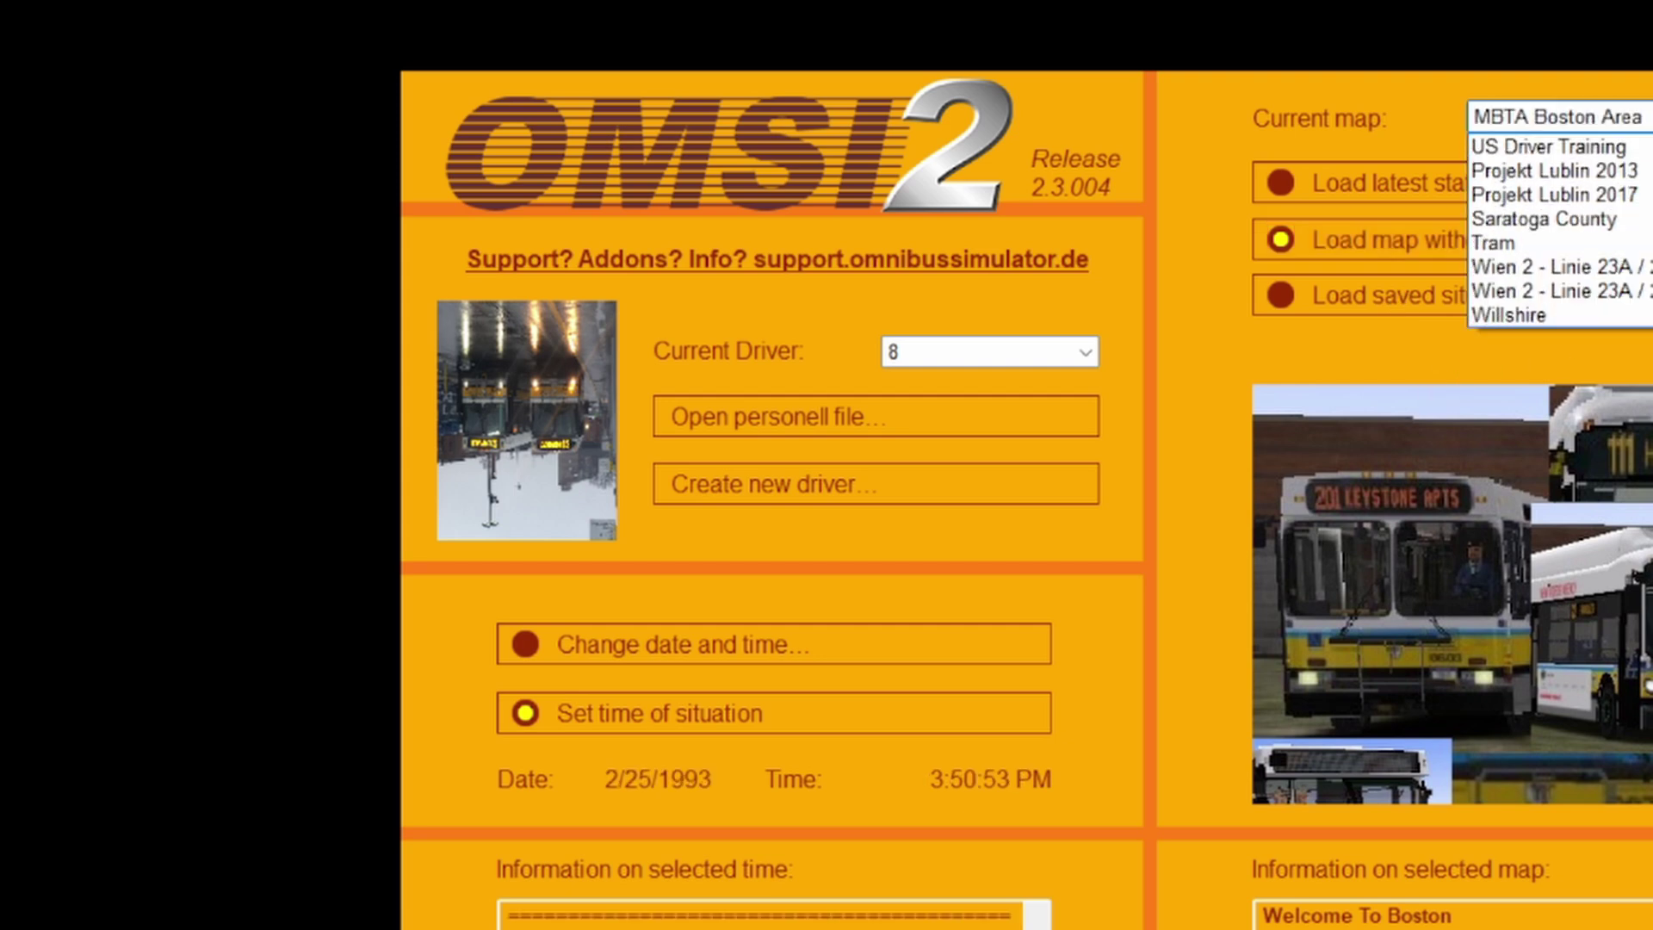
scroll(1559, 230, "up", 5)
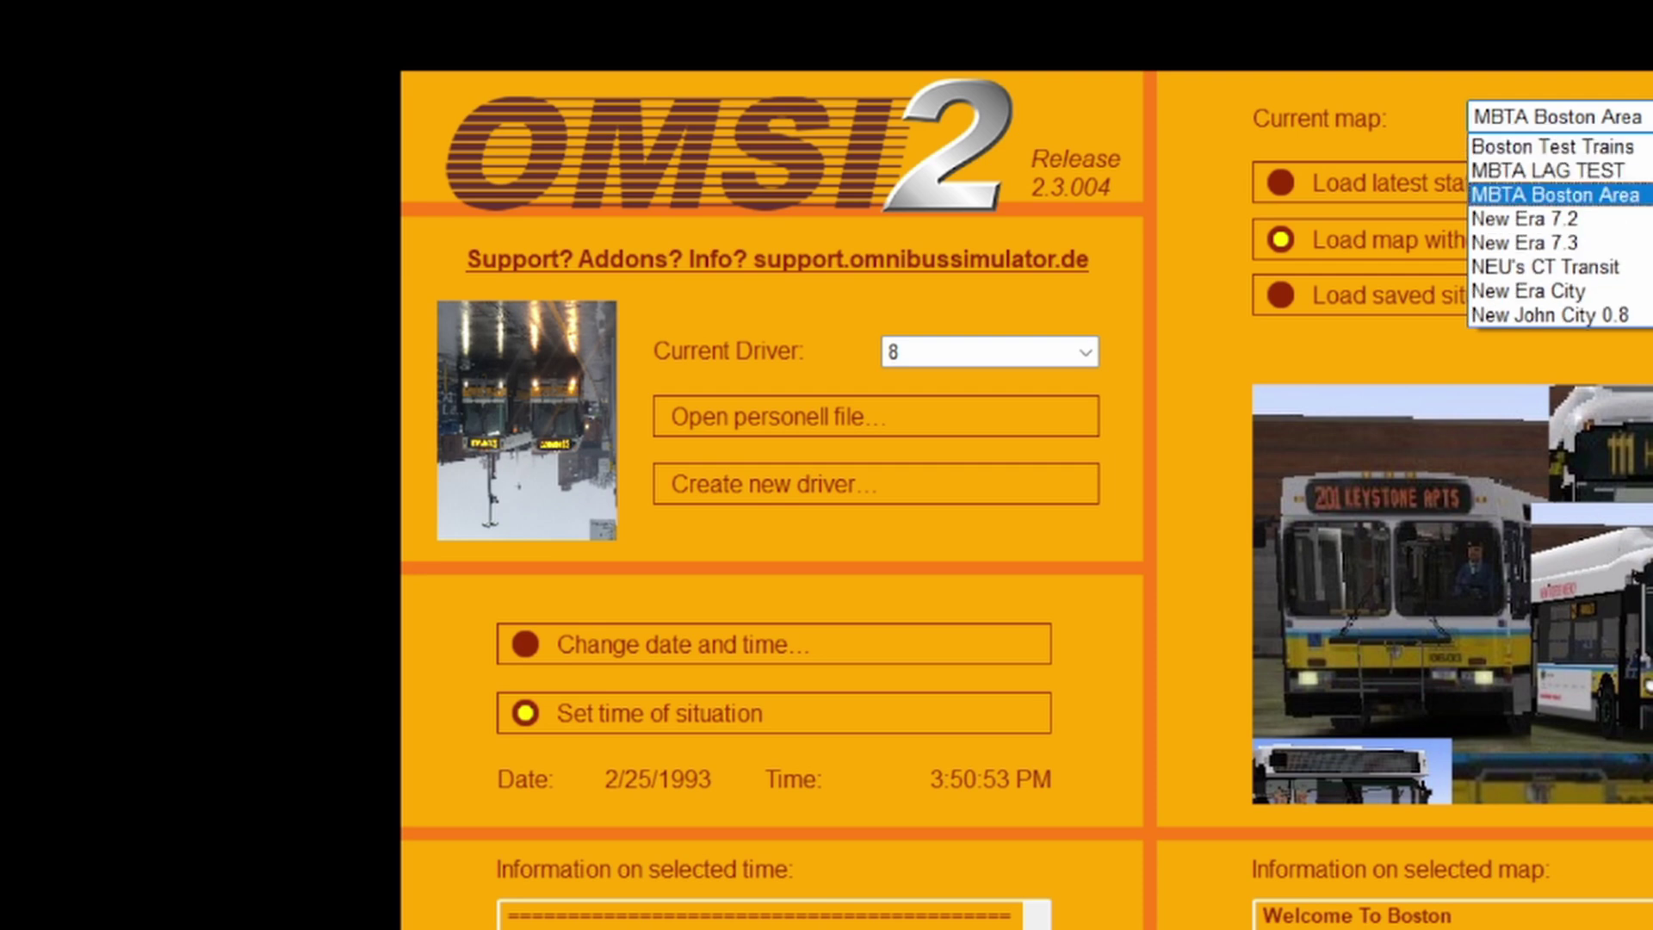
scroll(1558, 231, "up", 1)
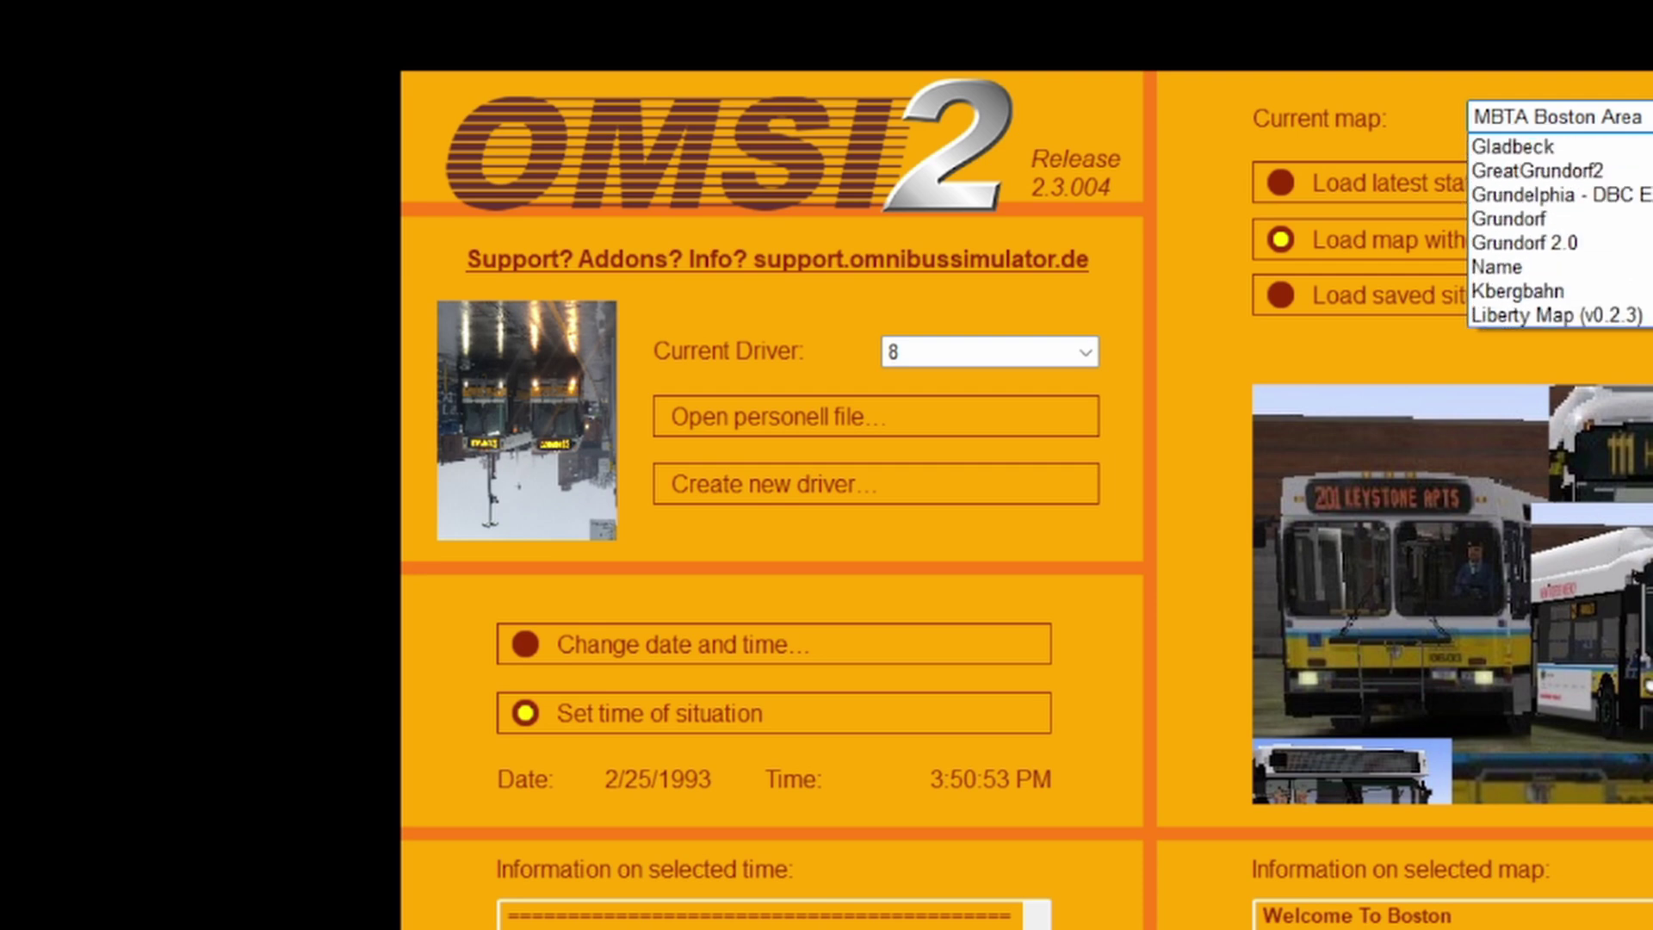
left_click(1525, 242)
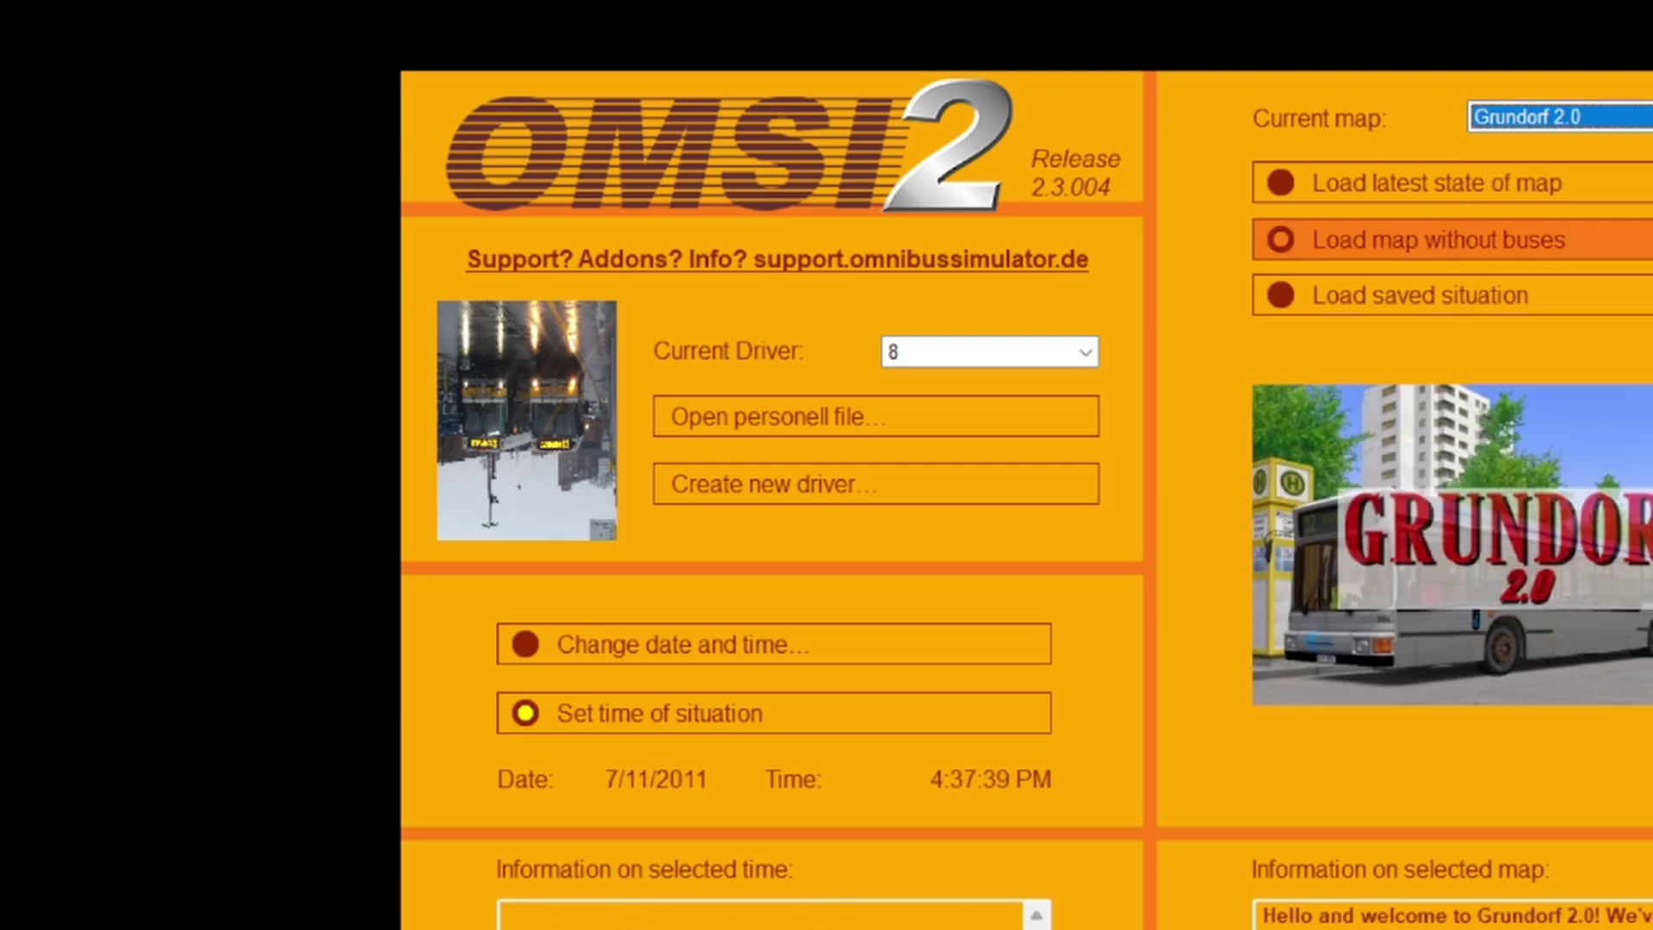
left_click(1524, 240)
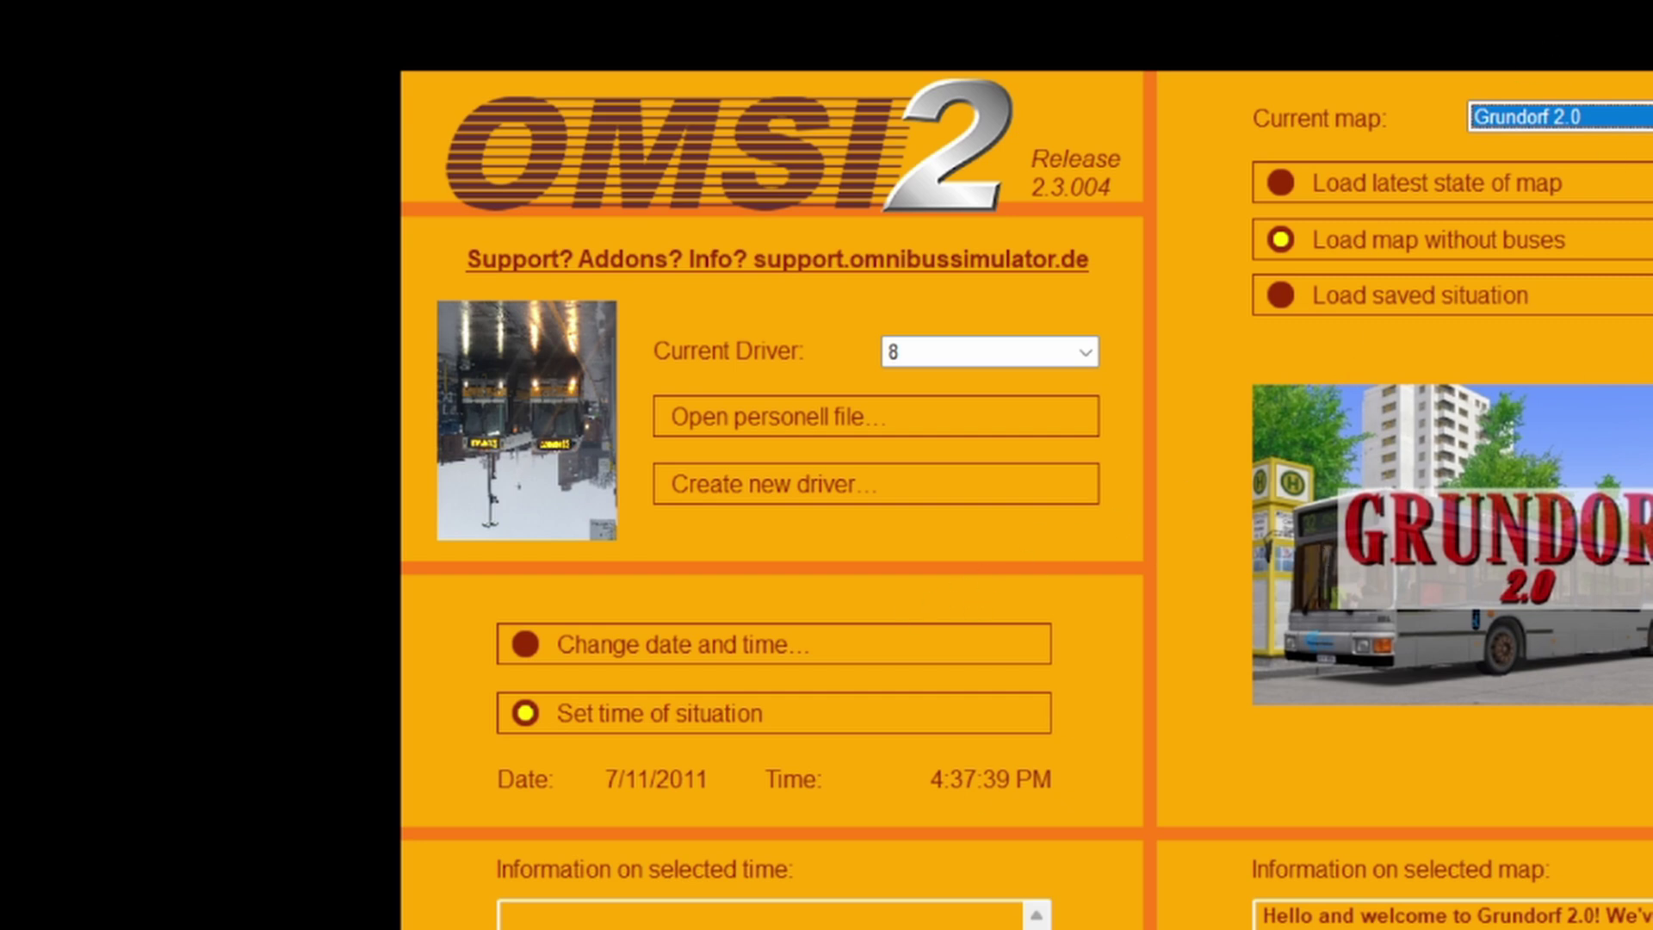
key("Return")
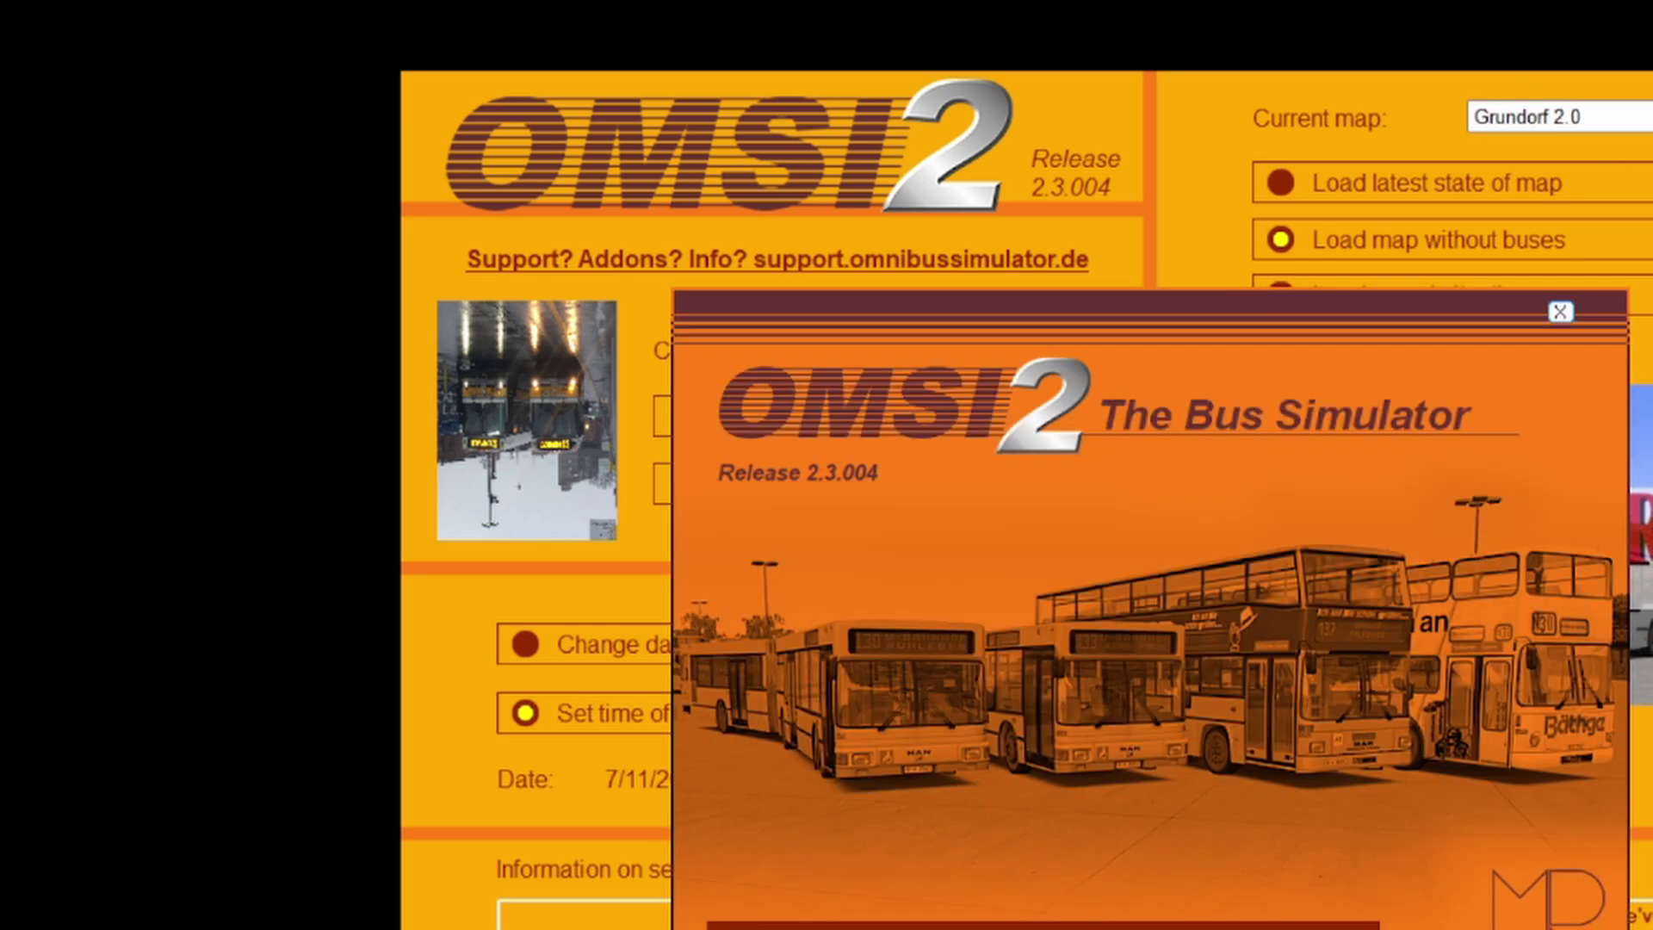